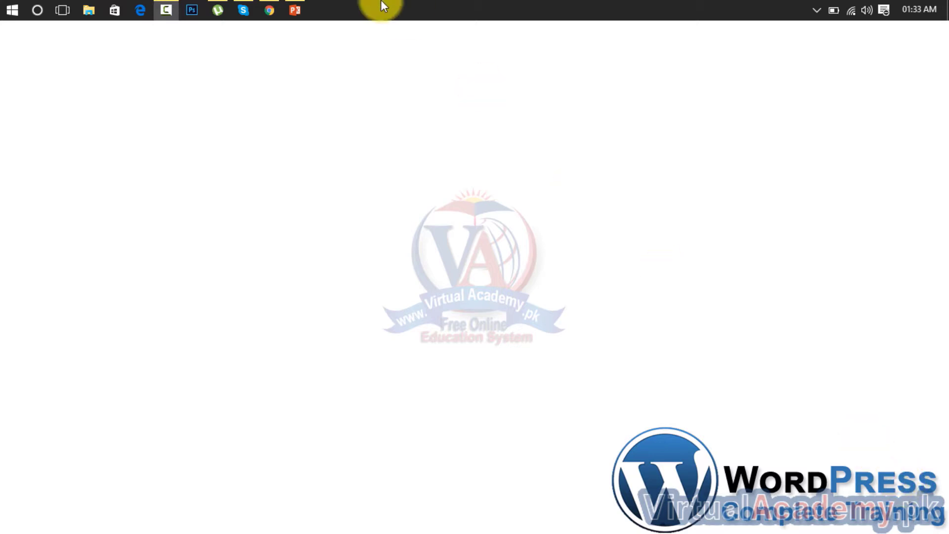
Step: Load outlook.com in the Edge browser
click(146, 10)
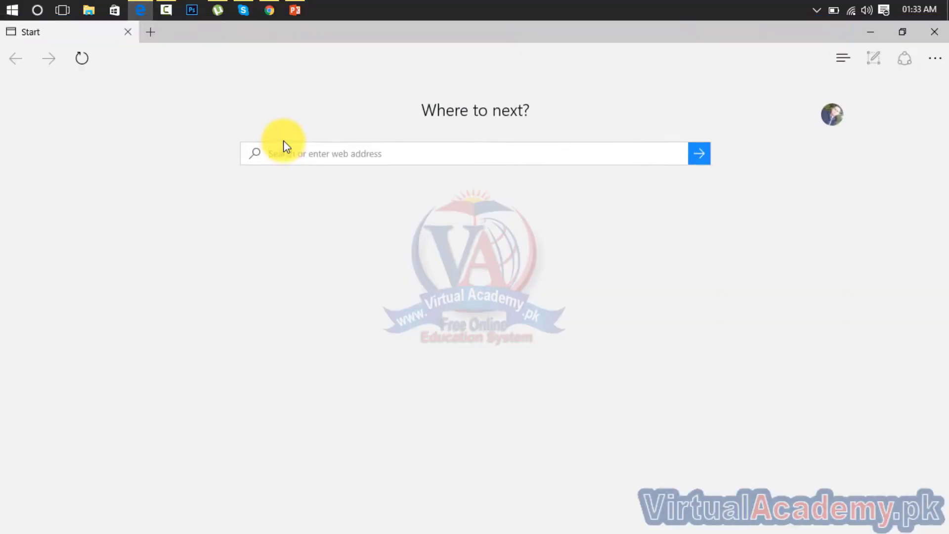
click(376, 60)
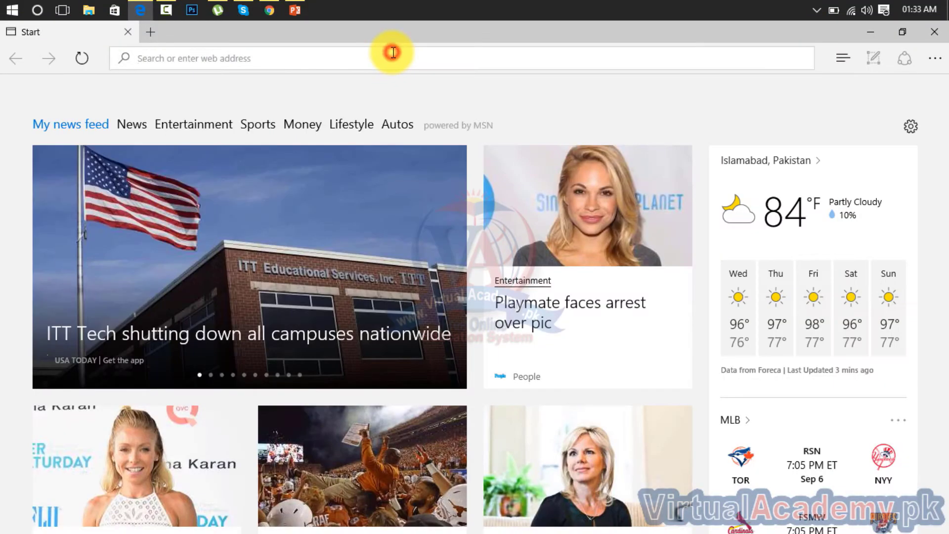
text(outloo)
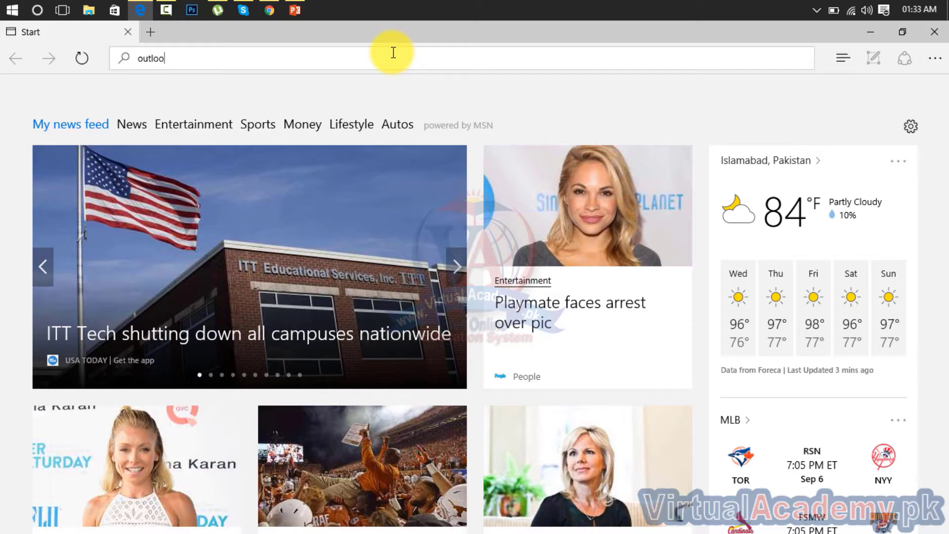
text(k)
key(Return)
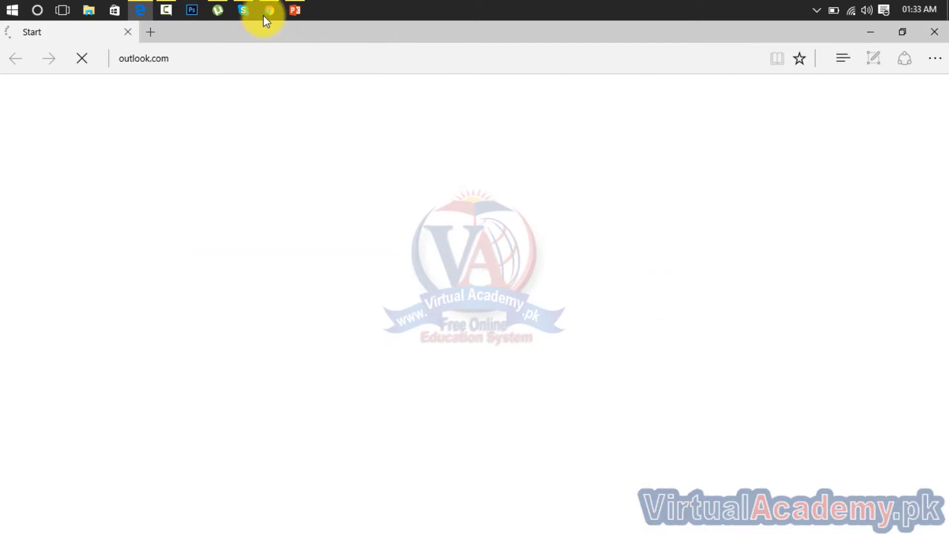
Step: Open outlook.com in a new Chrome tab, reaching the signed-out MSN page
click(267, 11)
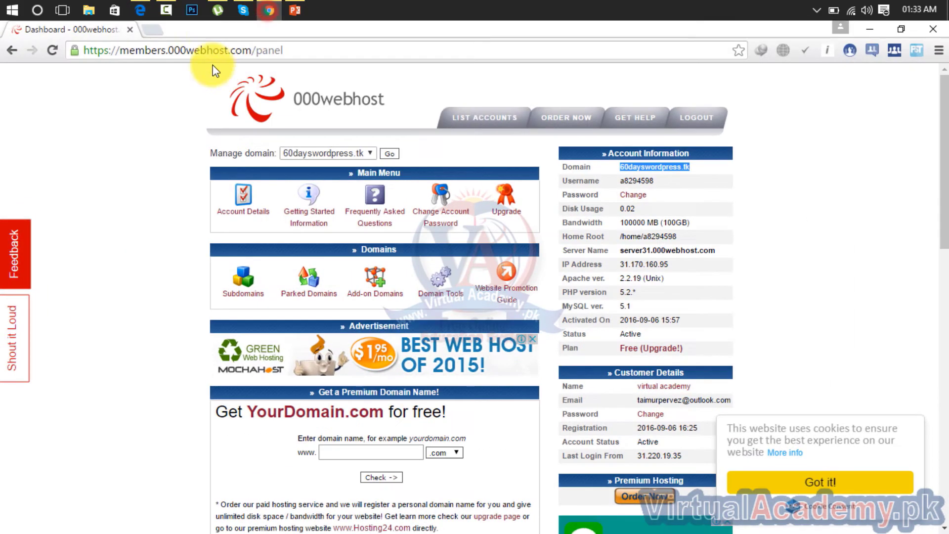
click(150, 28)
text(out)
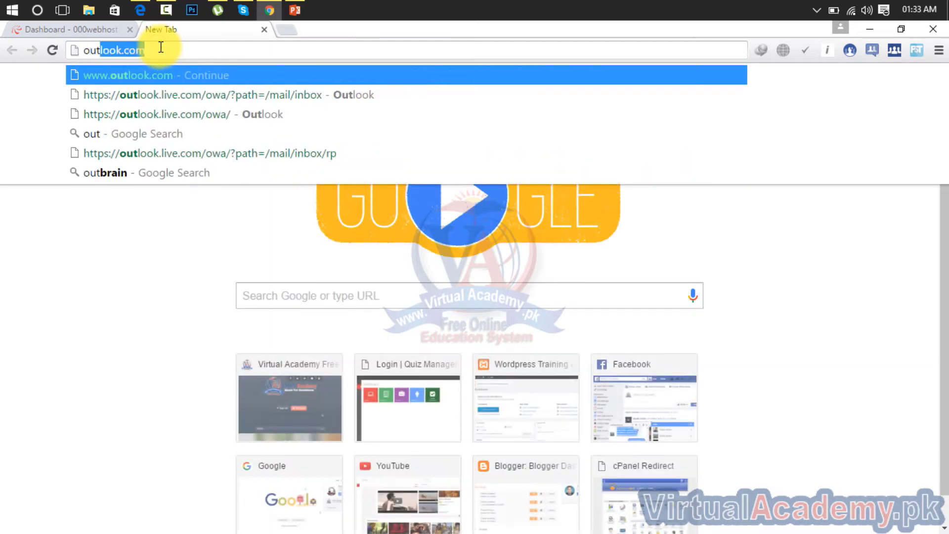
text(look)
key(Return)
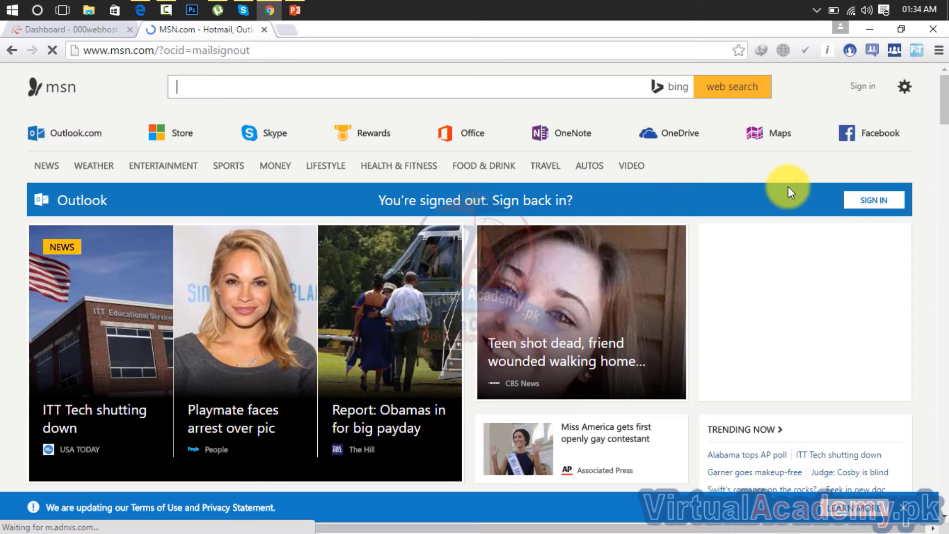
Step: Reload outlook.com and choose 'Create one!' to view the empty Microsoft account signup form
click(483, 51)
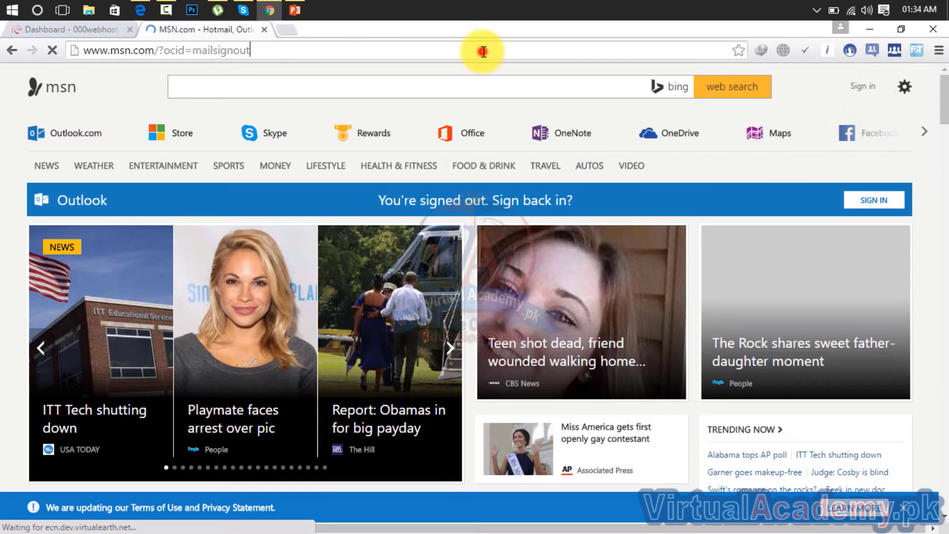
text(o)
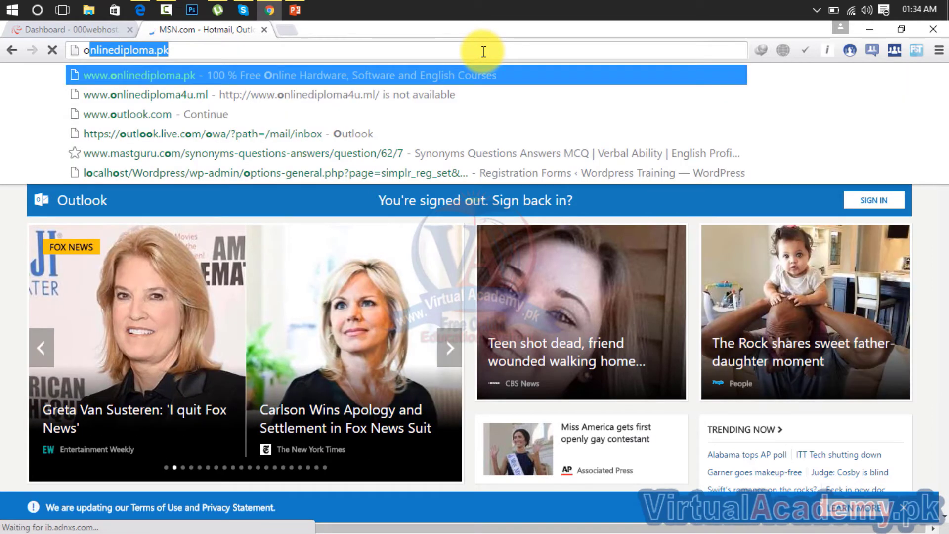
text(ut)
key(Return)
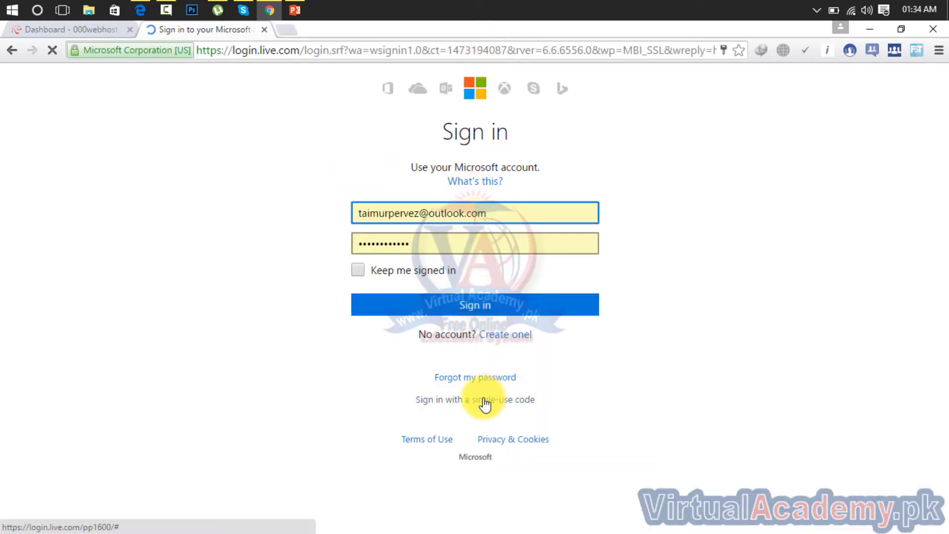
click(506, 340)
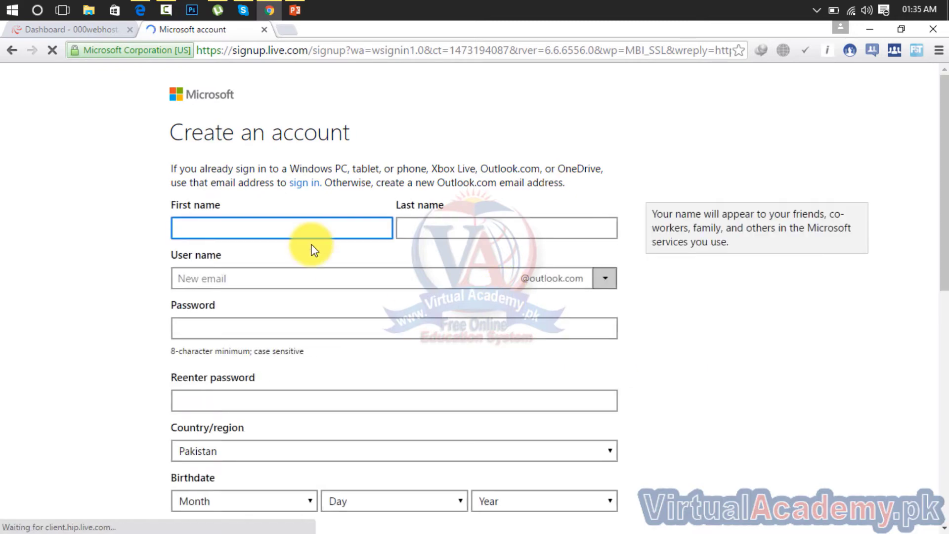
drag(946, 138, 943, 455)
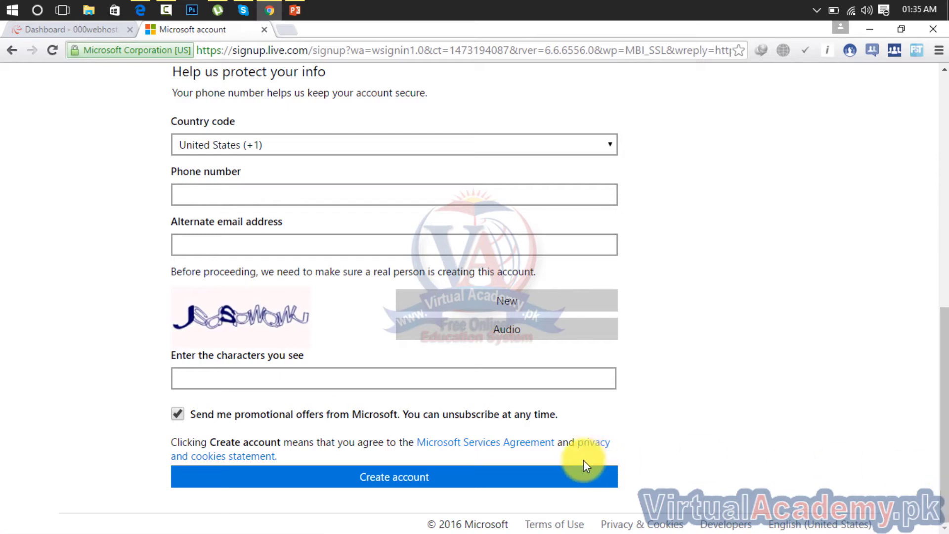
drag(942, 366, 914, 81)
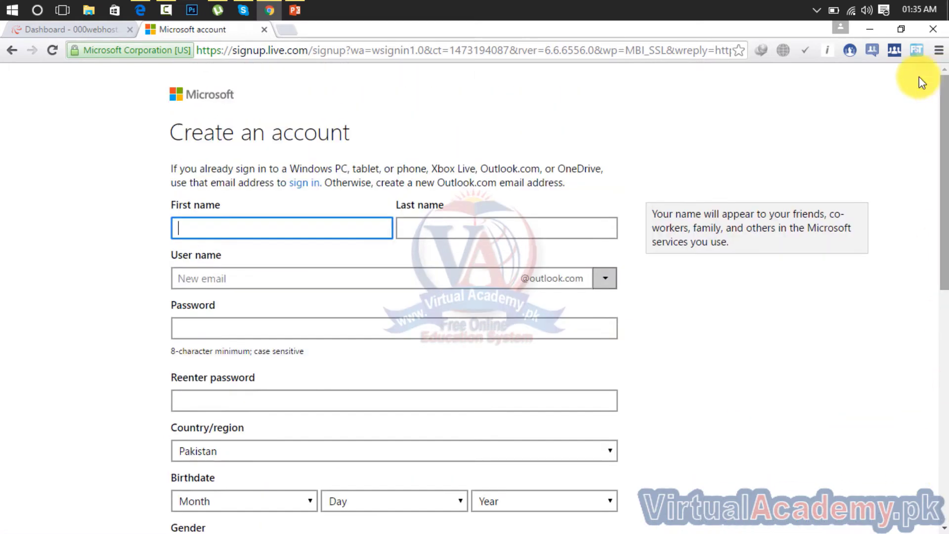
Step: Close the signup tab and search Bing for 'bing webmaster tools' in Edge
click(265, 28)
click(139, 9)
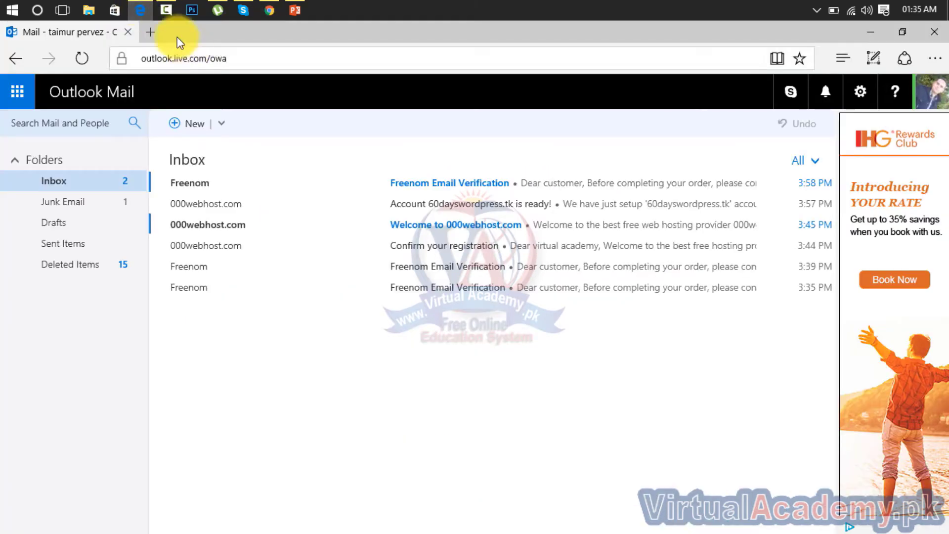
click(212, 57)
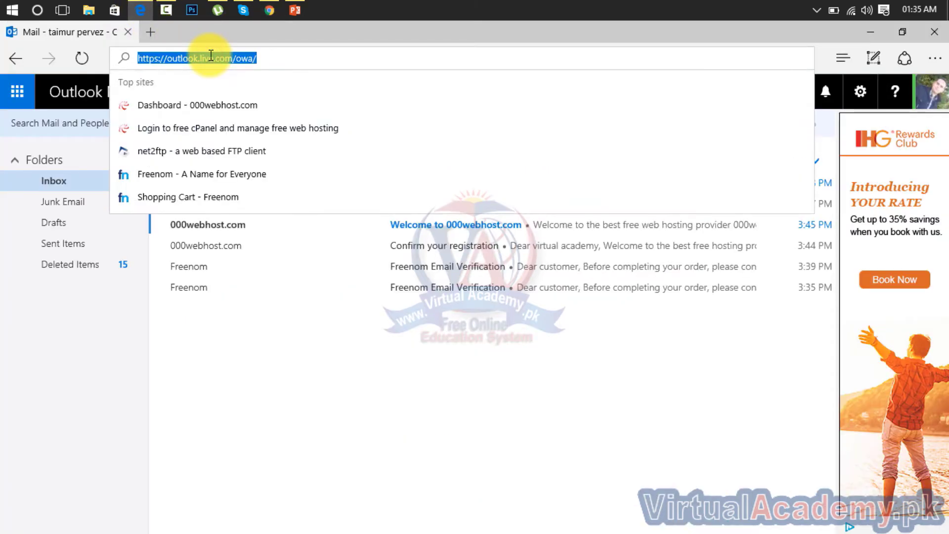
text(bing w)
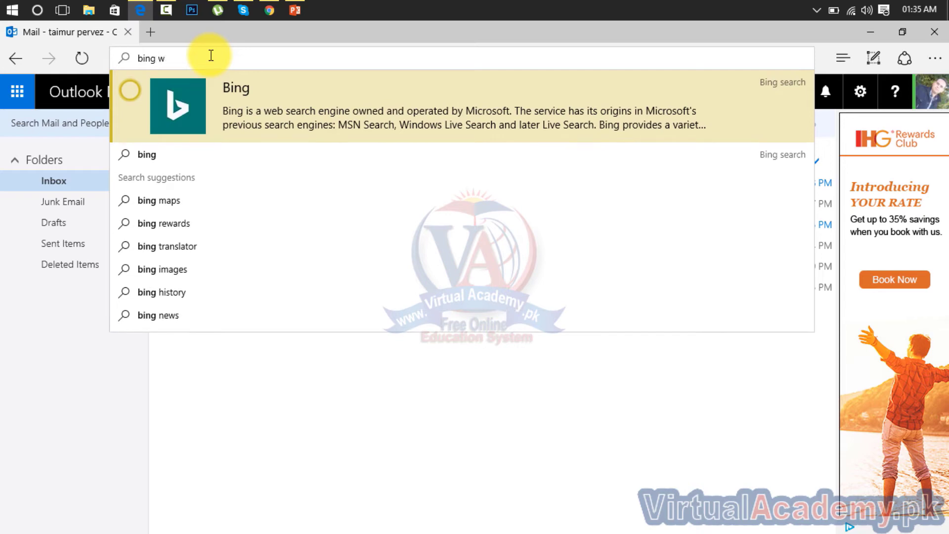
text(ebbas)
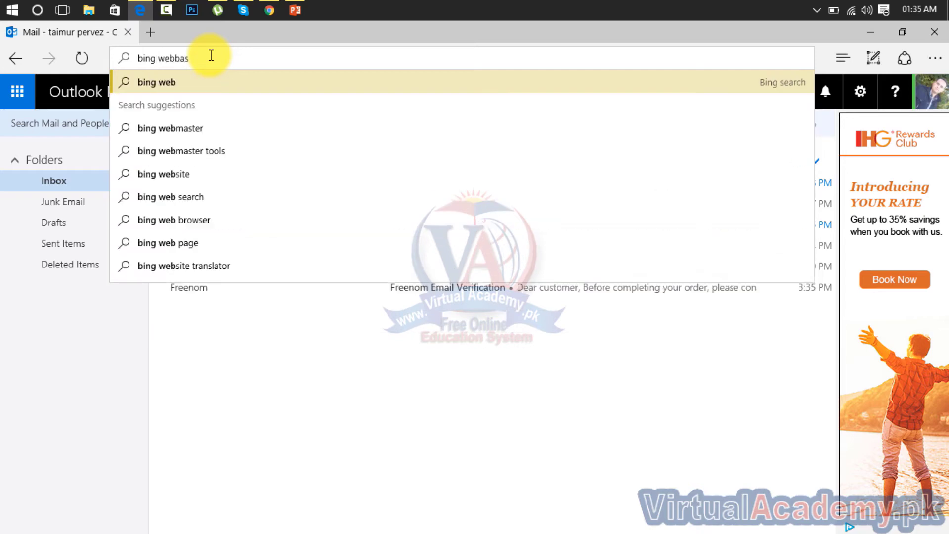
text(te)
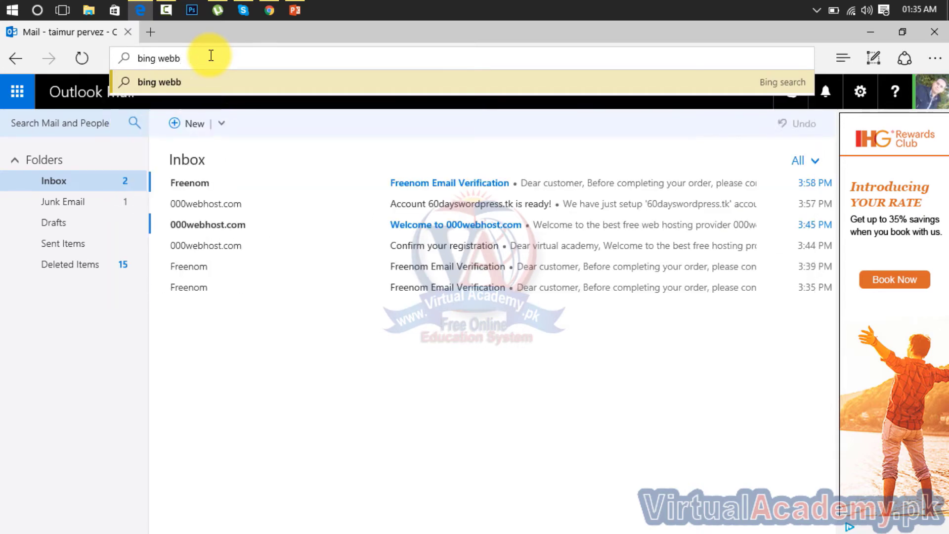
key(BackSpace)
text(mas)
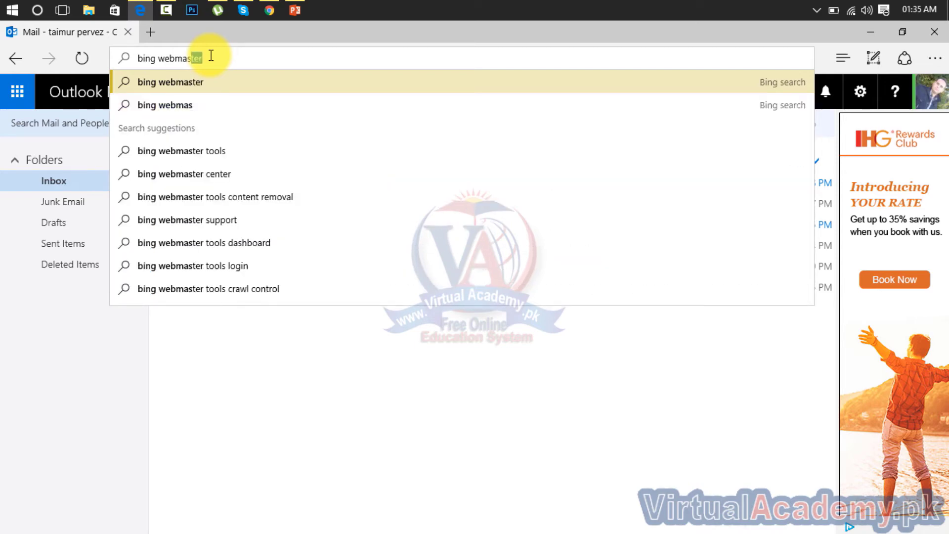
key(Down)
key(Down)
key(Down)
key(Up)
key(Return)
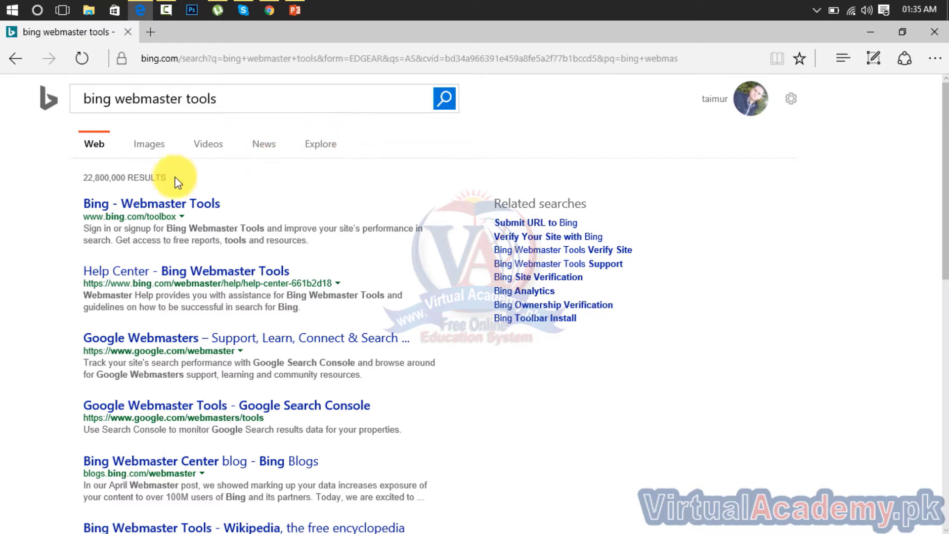
Step: Open the Bing Webmaster Tools result and sign in to the virtualacademy.pk dashboard
click(147, 206)
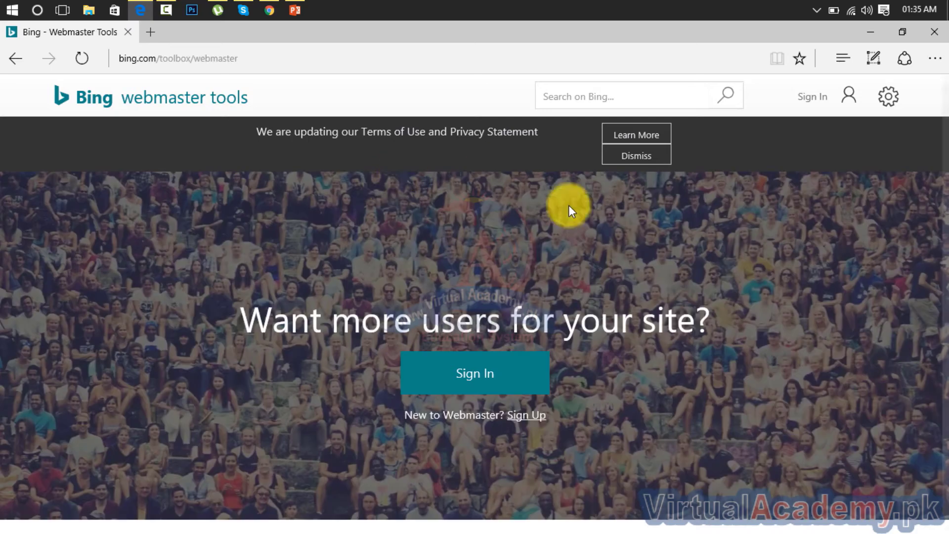
click(465, 374)
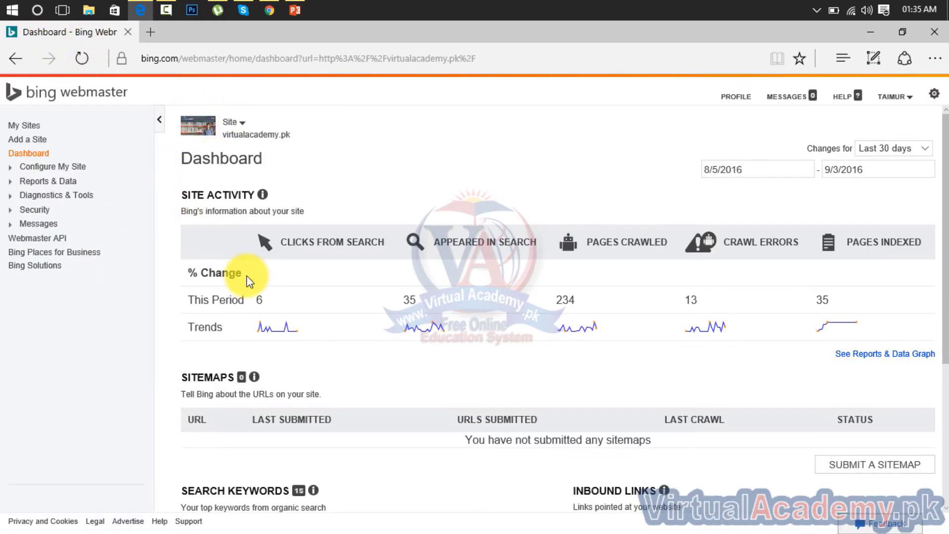
click(13, 127)
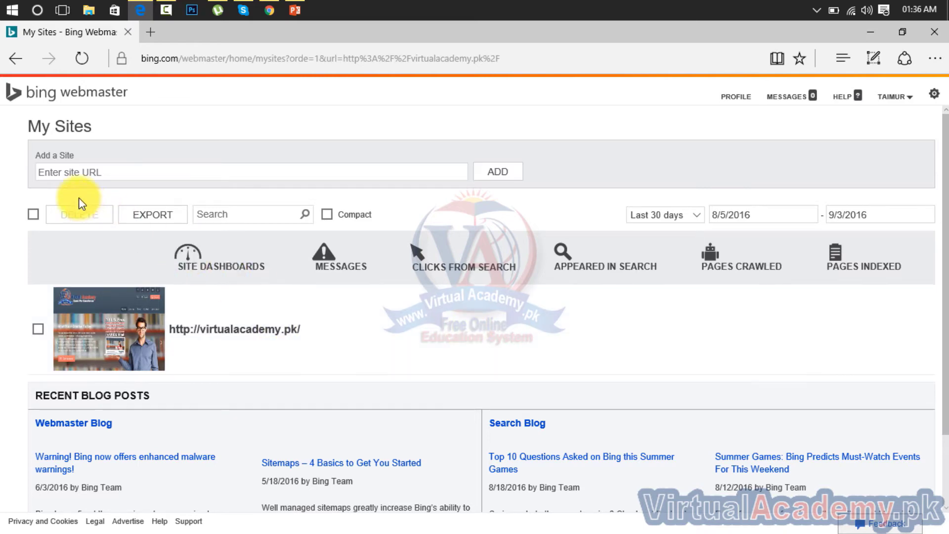
click(52, 170)
click(47, 173)
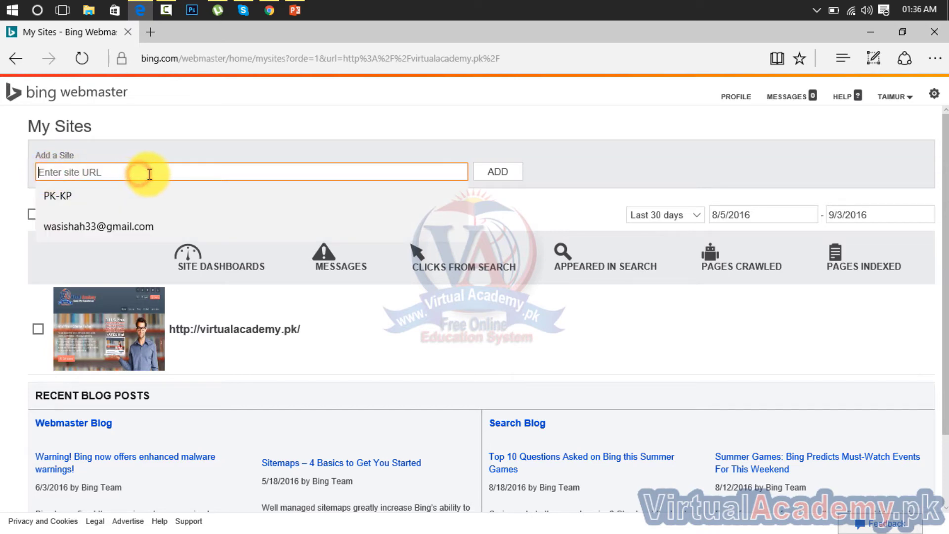
click(657, 152)
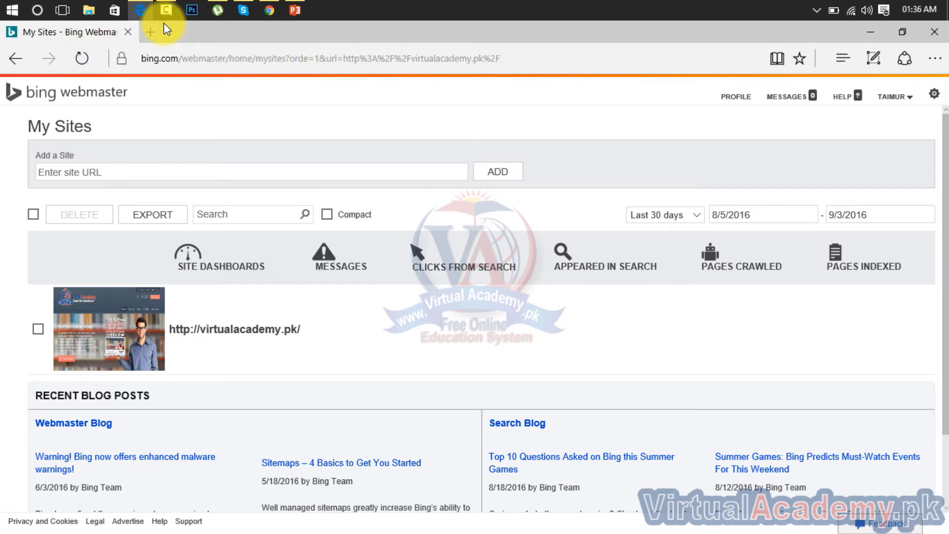
Step: Copy the 60dayswordpress.tk domain from the 000webhost dashboard
click(268, 8)
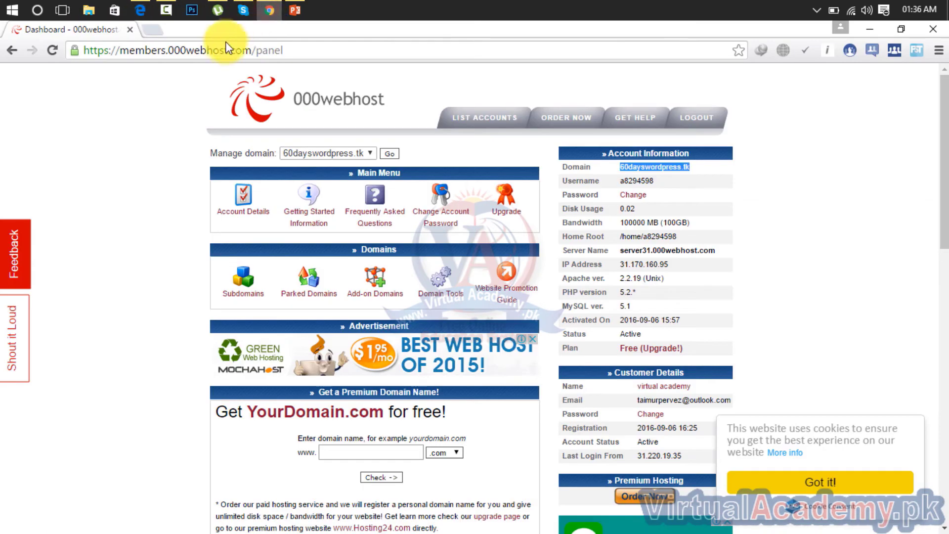
right_click(667, 166)
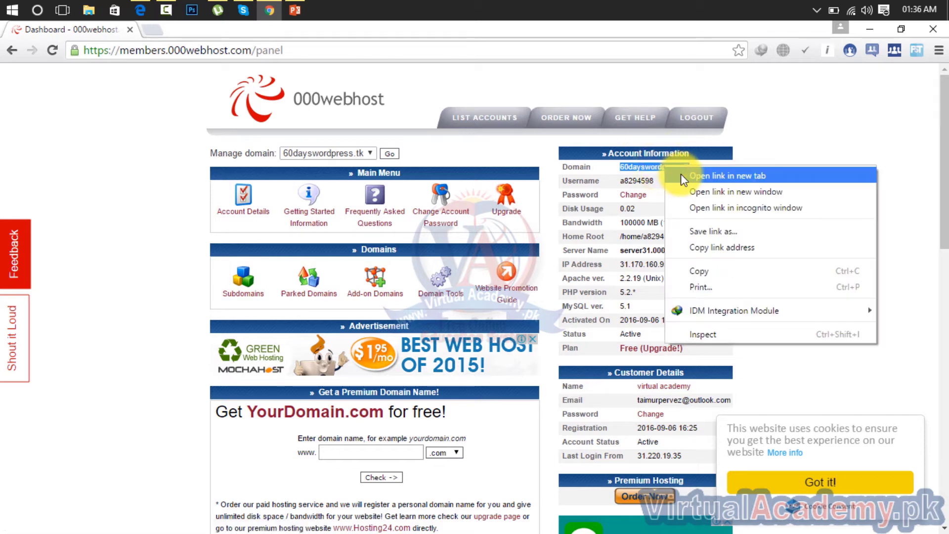
click(707, 270)
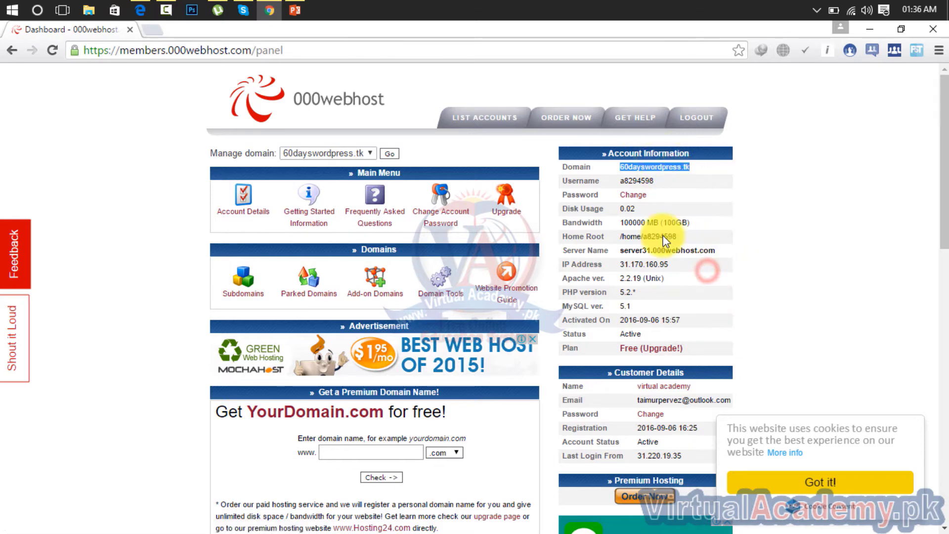
Step: Open 60dayswordpress.tk in a new tab, then go back to Bing Webmaster Tools
click(156, 31)
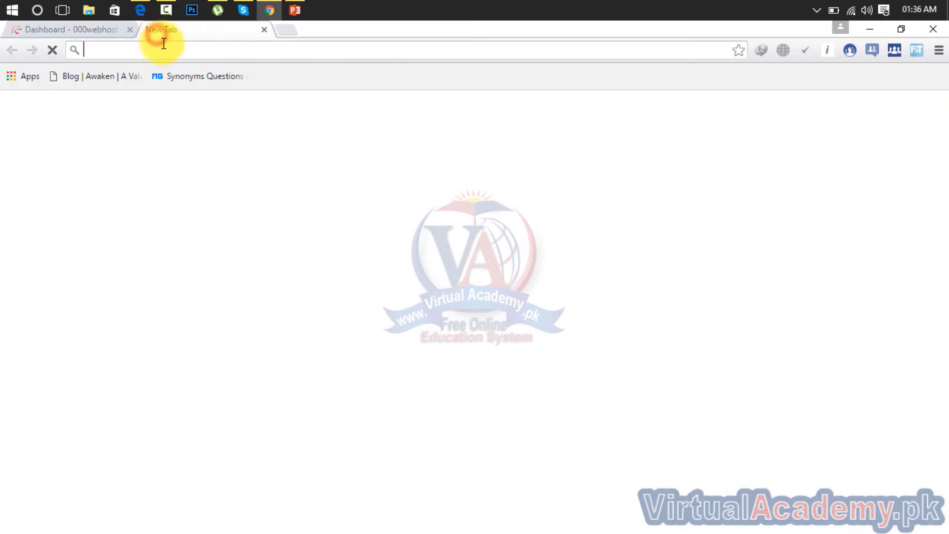
key(ctrl+v)
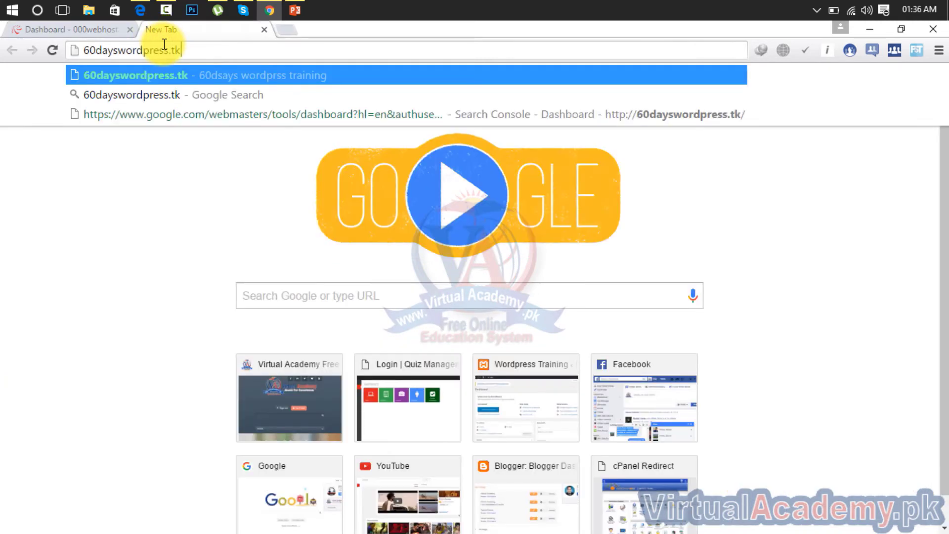
key(Return)
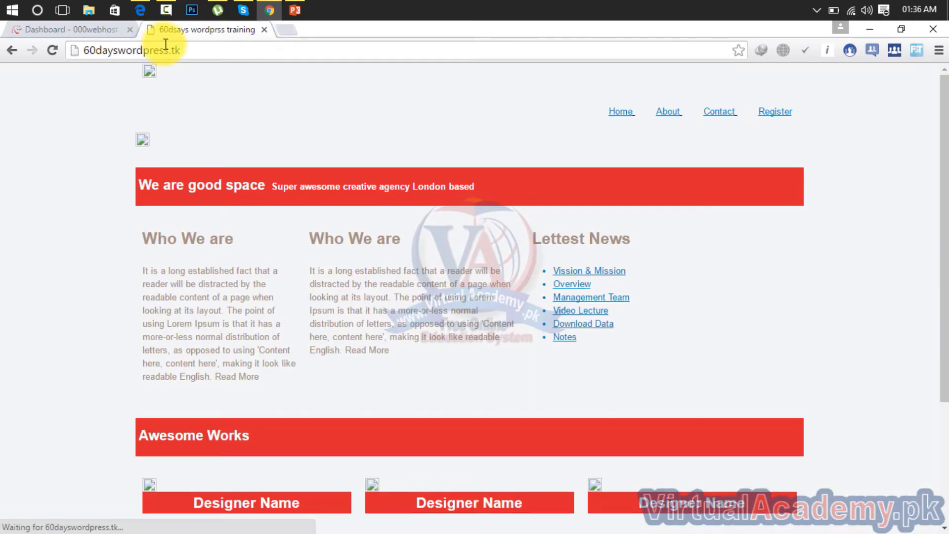
click(193, 50)
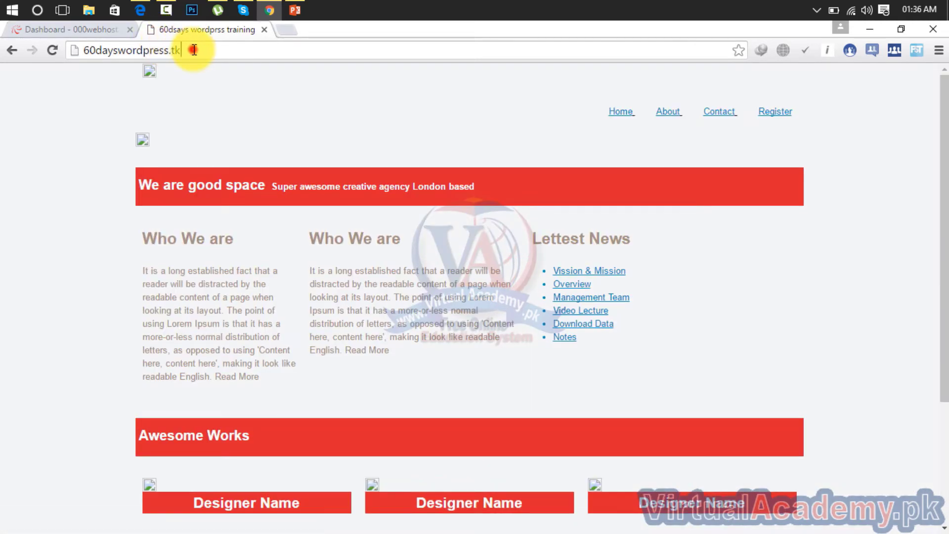
double_click(194, 50)
triple_click(193, 50)
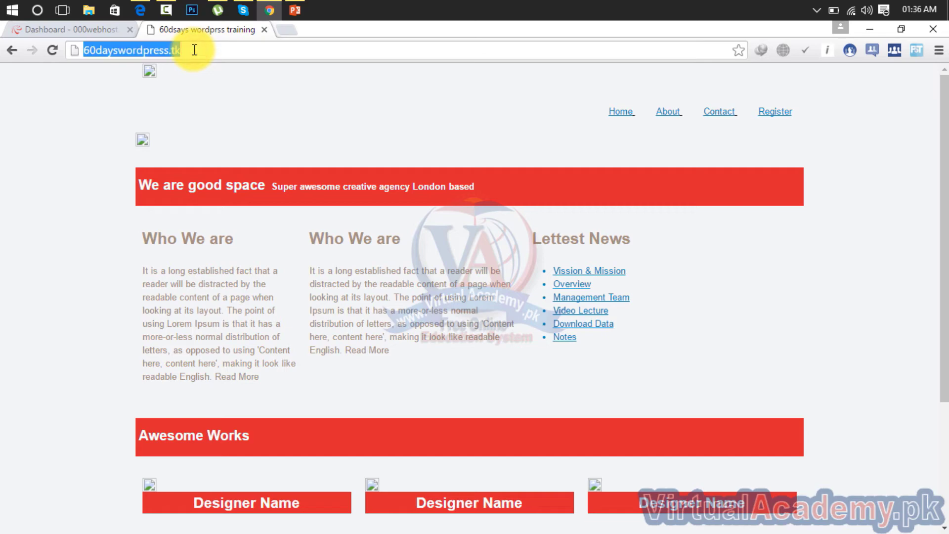
click(90, 28)
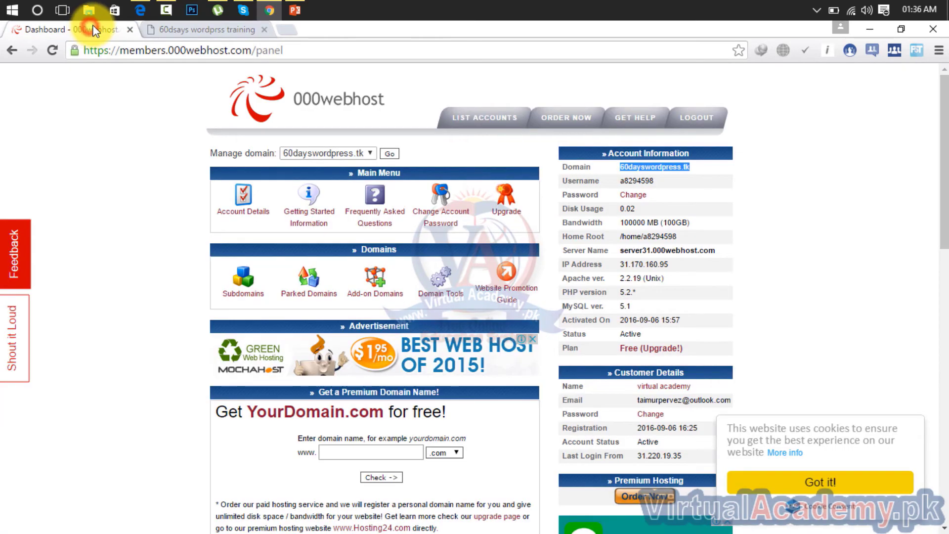
click(144, 9)
click(177, 168)
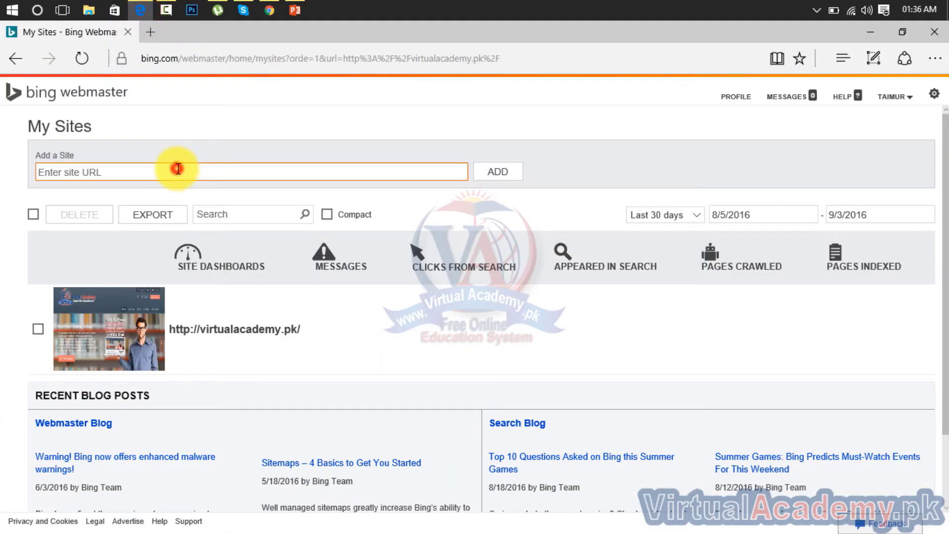
key(ctrl+v)
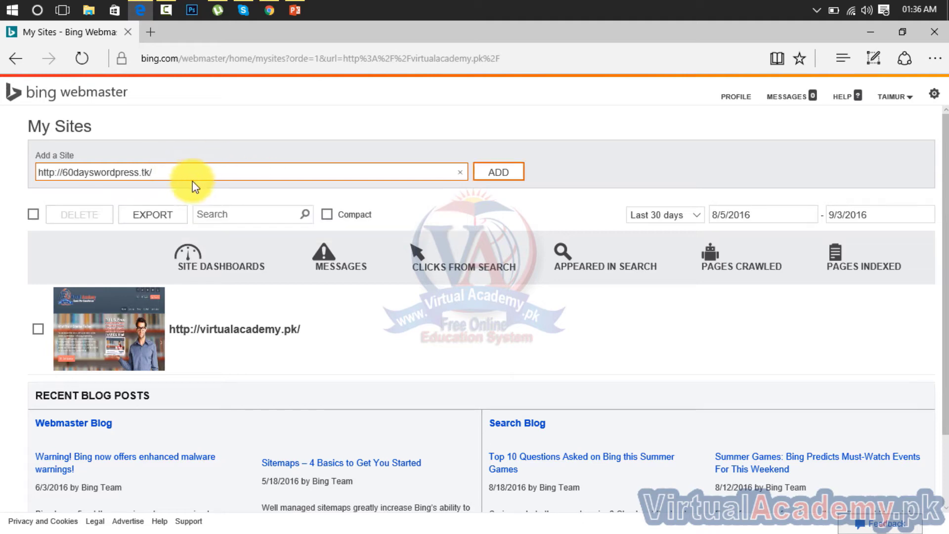
click(492, 176)
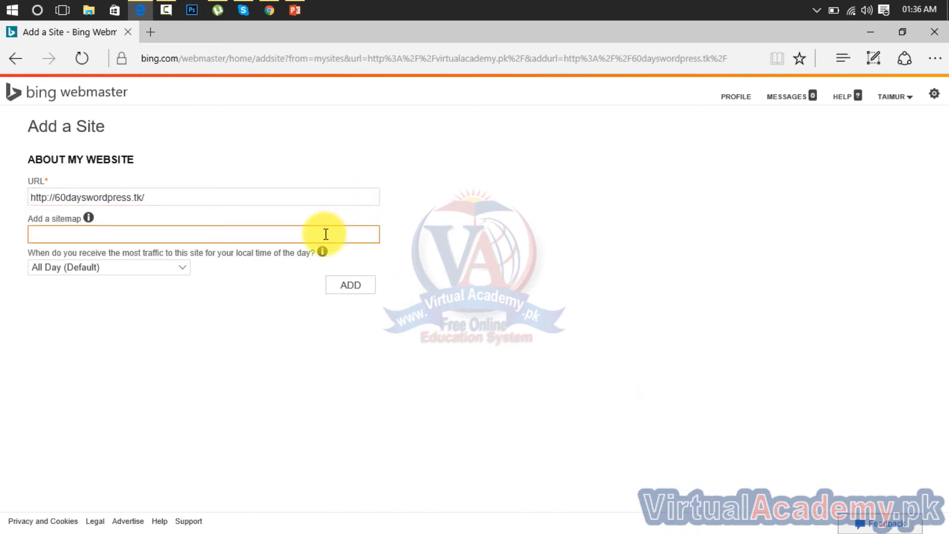
click(499, 271)
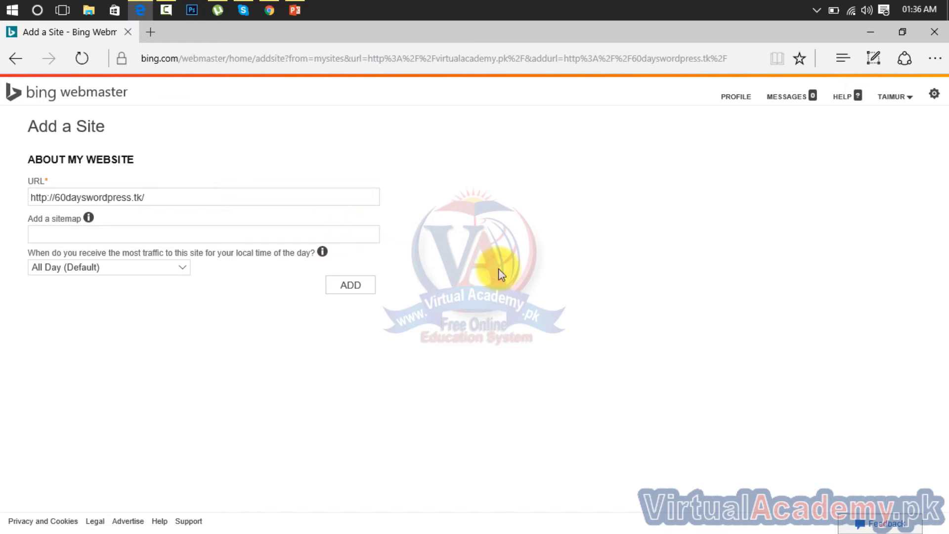
click(361, 289)
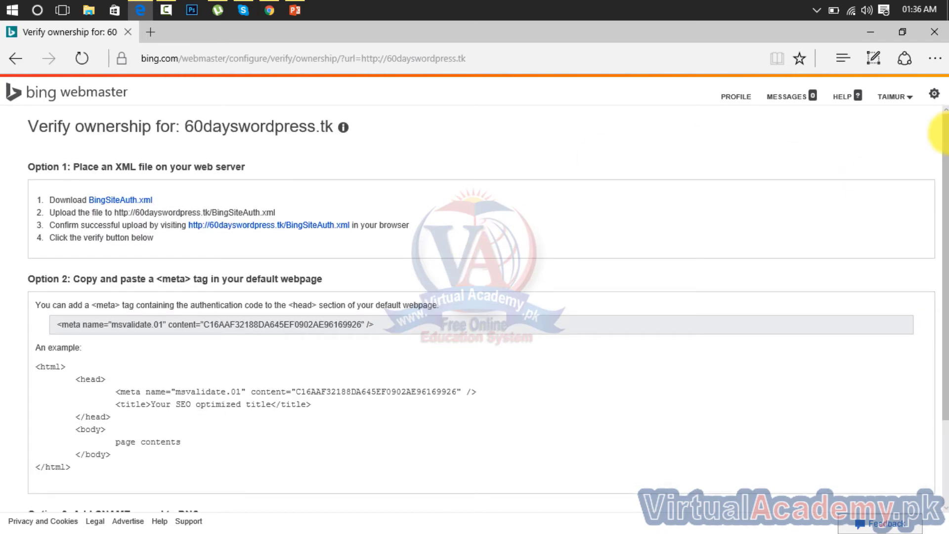
Step: Select the Option 2 msvalidate.01 meta tag for copying
drag(946, 148, 943, 169)
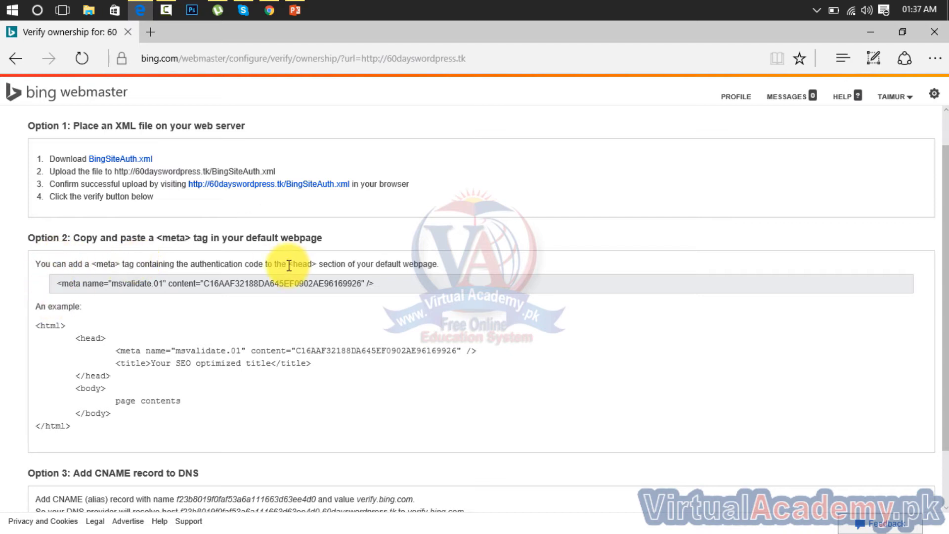
drag(383, 283, 204, 284)
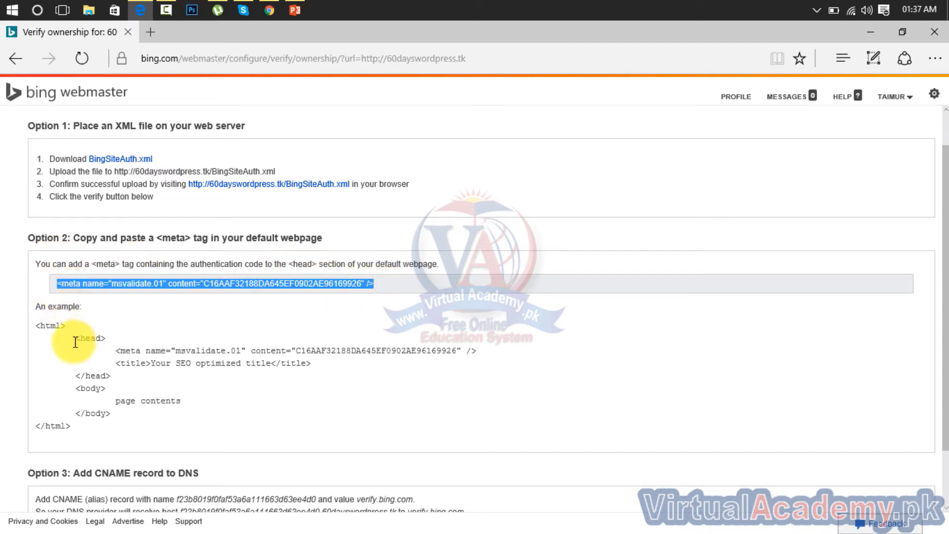
drag(78, 340, 114, 382)
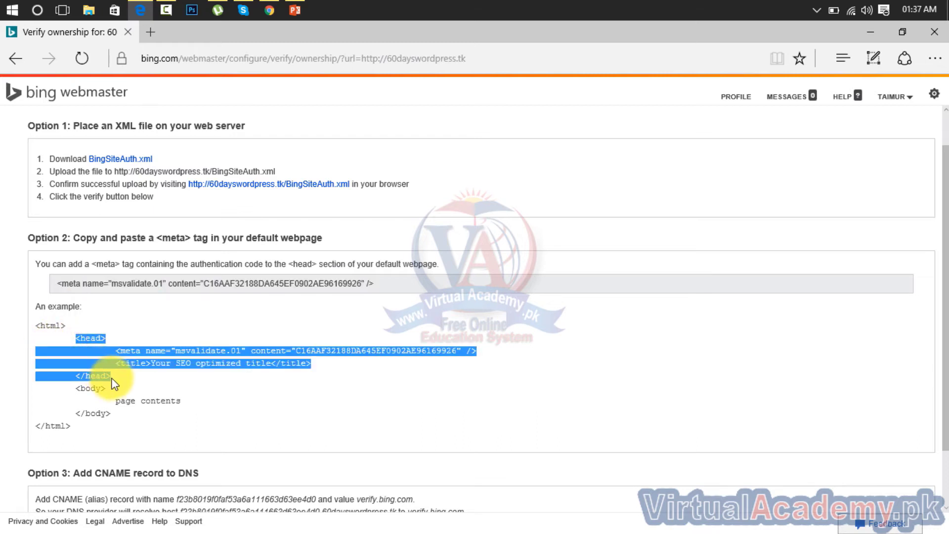
click(141, 378)
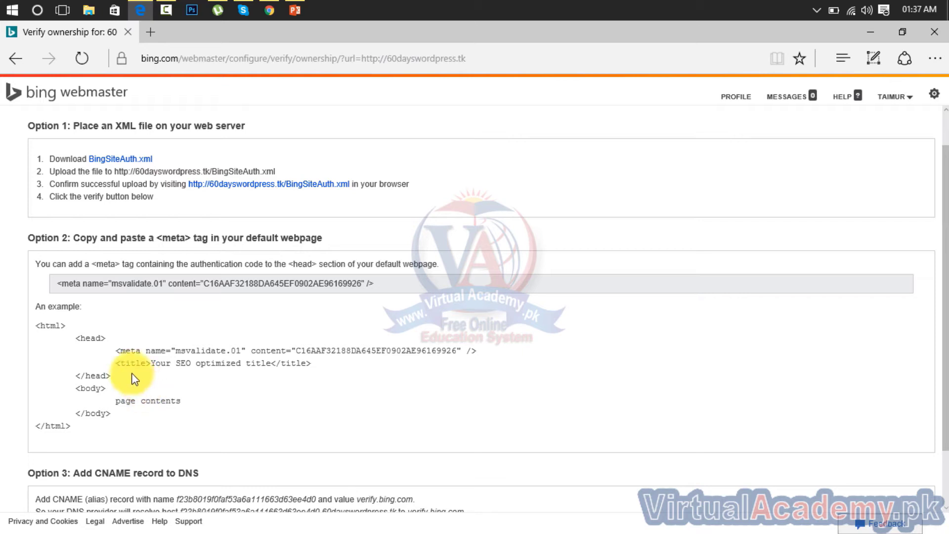
drag(380, 285, 65, 286)
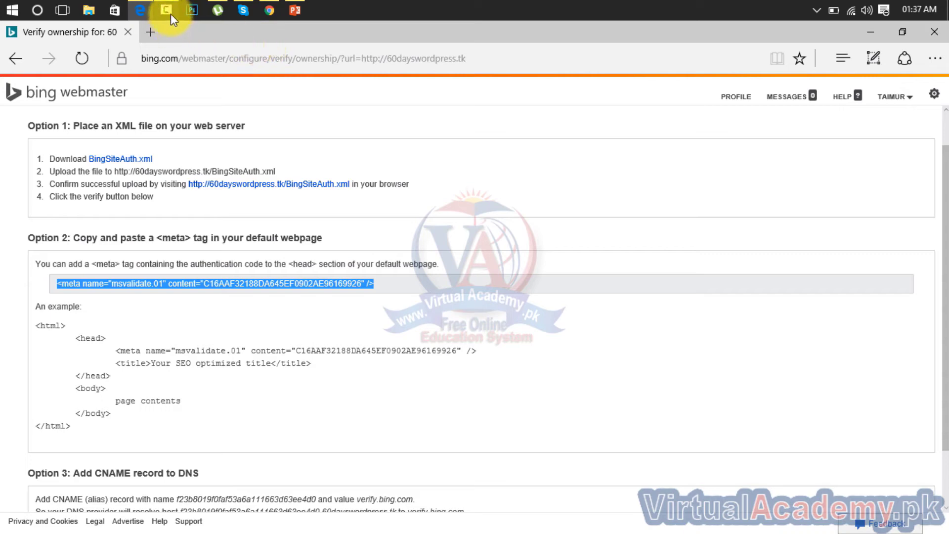
Step: Open public_html in 000webhost File Manager and download index.html, saved as index.php
click(270, 9)
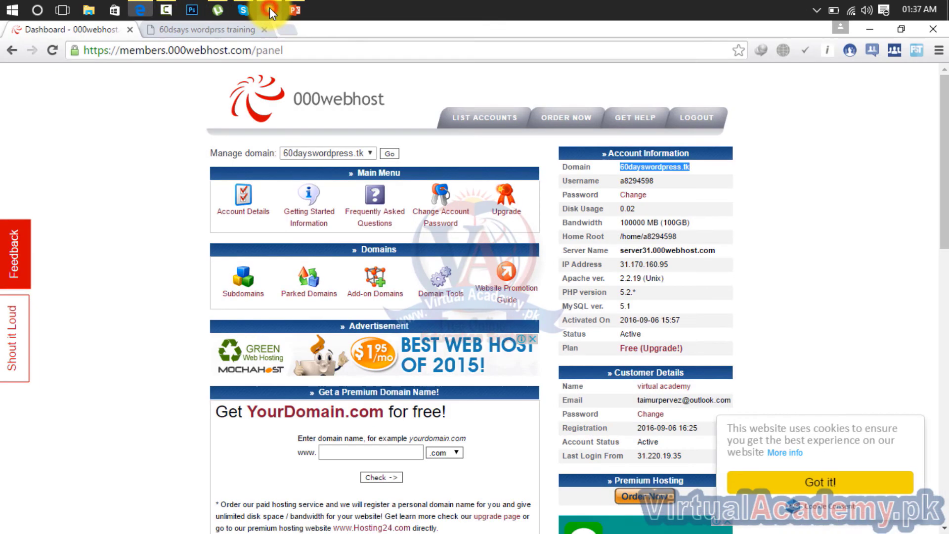
drag(944, 149, 944, 356)
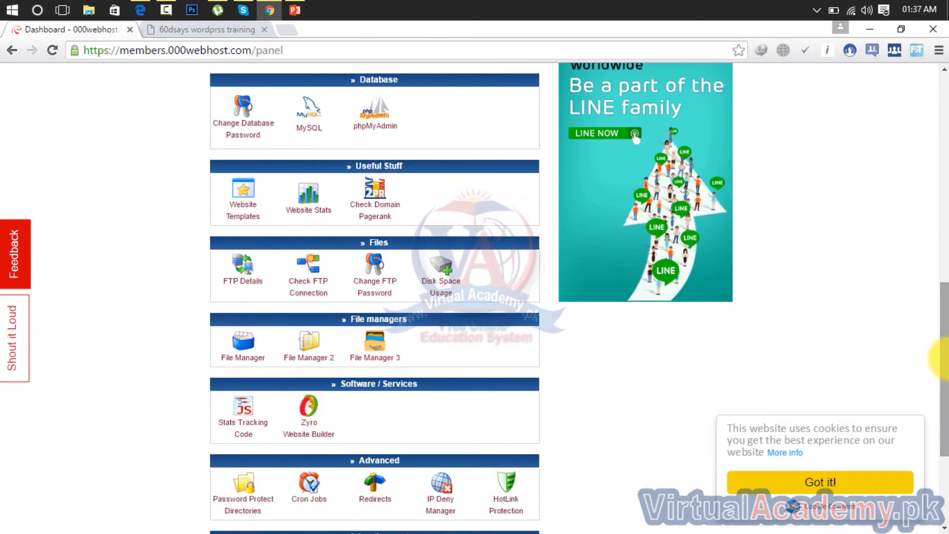
click(244, 355)
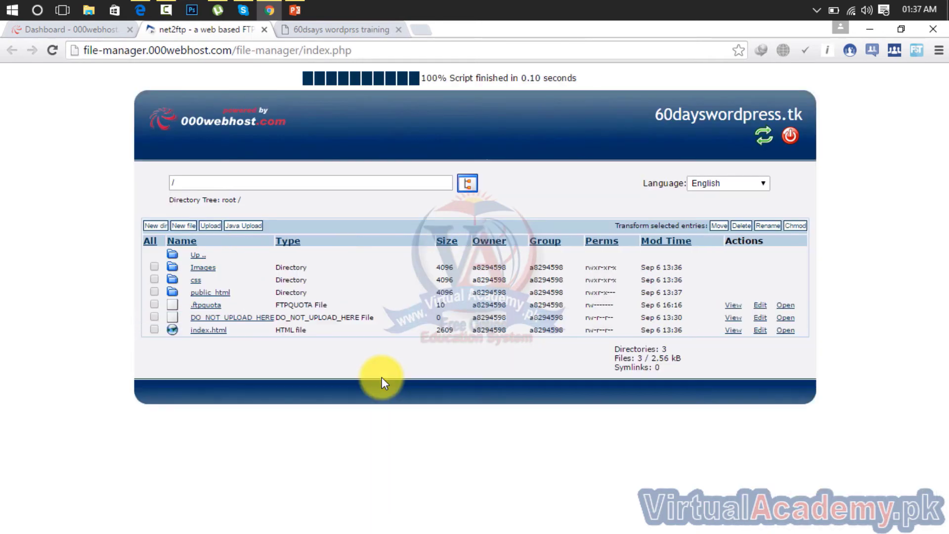
click(207, 294)
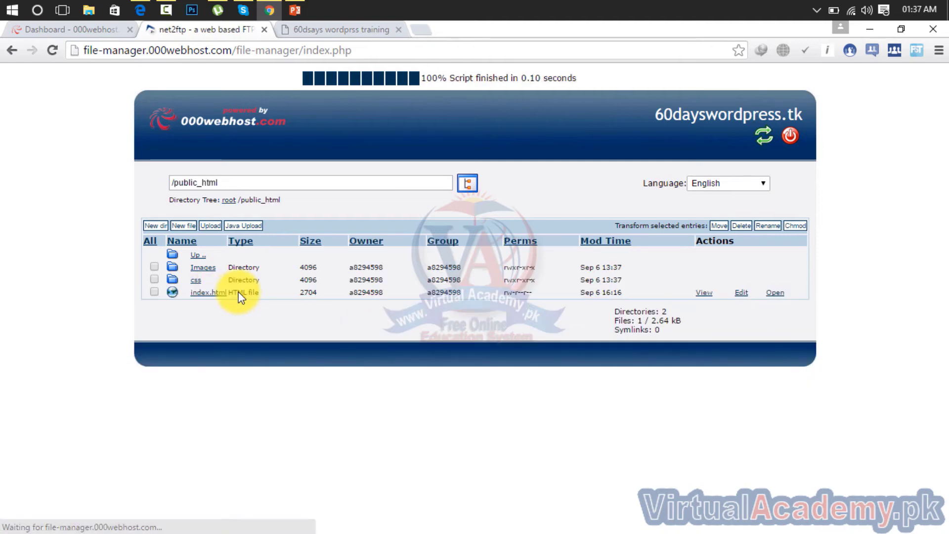
click(203, 295)
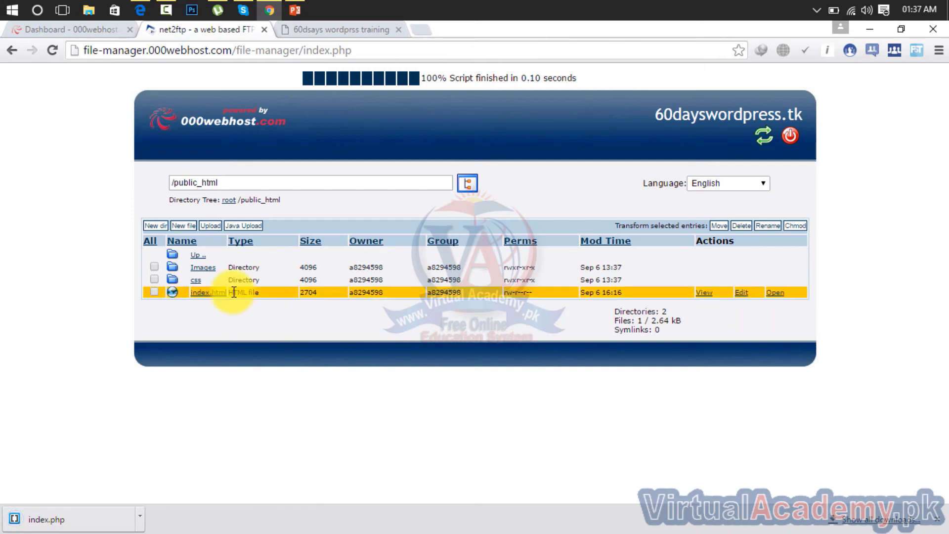
click(142, 519)
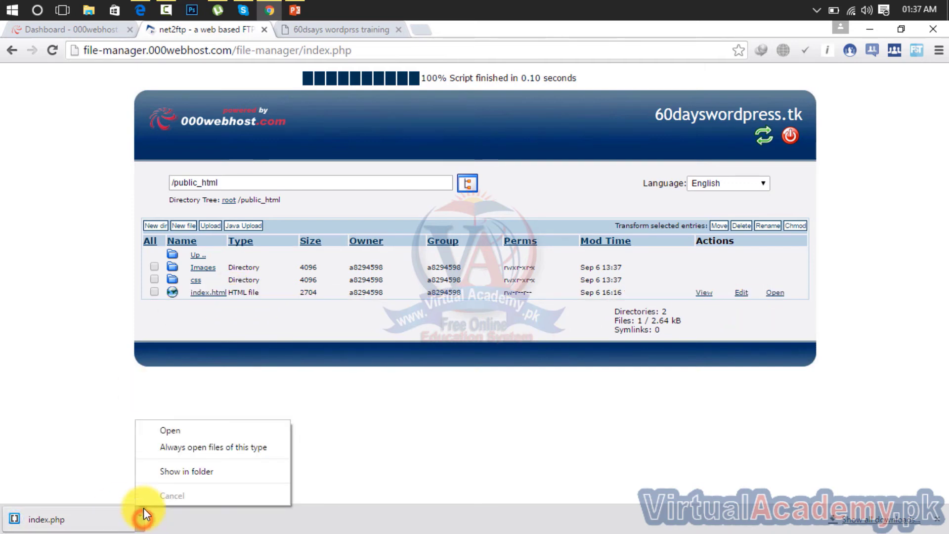
Step: Open index.php in Brackets, paste the msvalidate.01 tag below the Google meta tag, and save
click(158, 435)
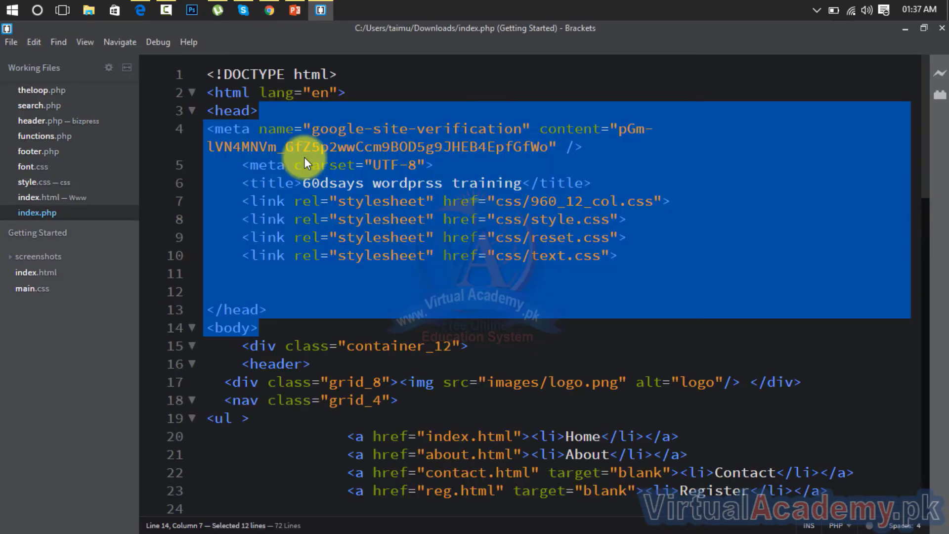
click(346, 218)
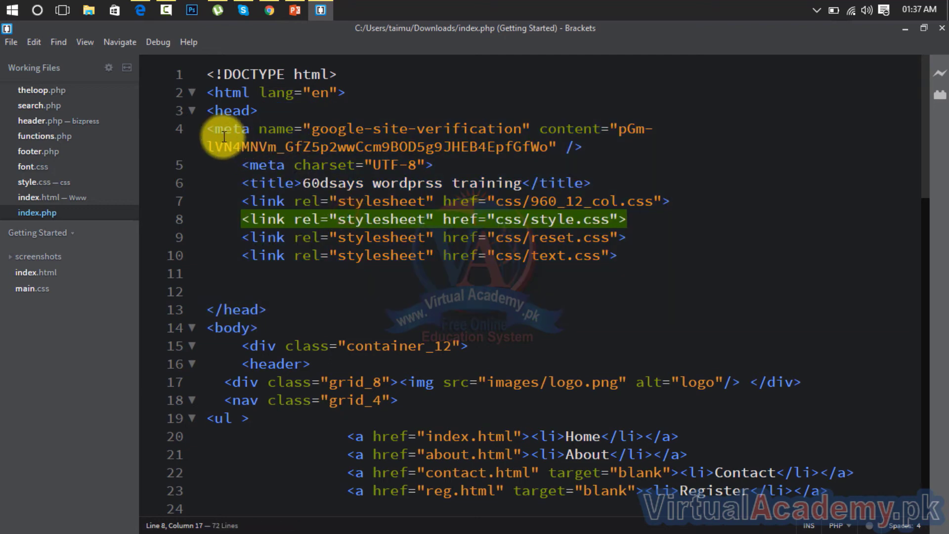
click(594, 151)
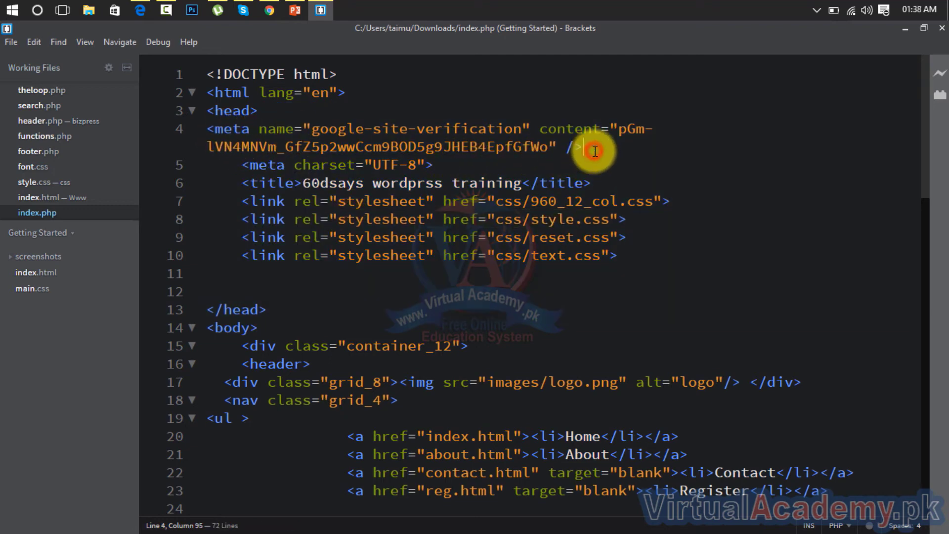
key(Return)
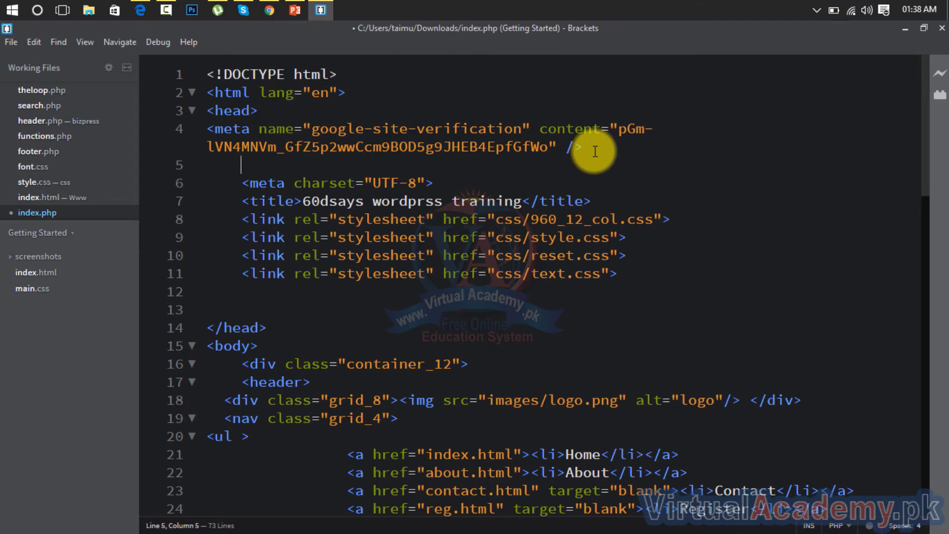
text(<meta name="msvalidate.01" content="C16AAF32188DA645EF0902AE96169926" />)
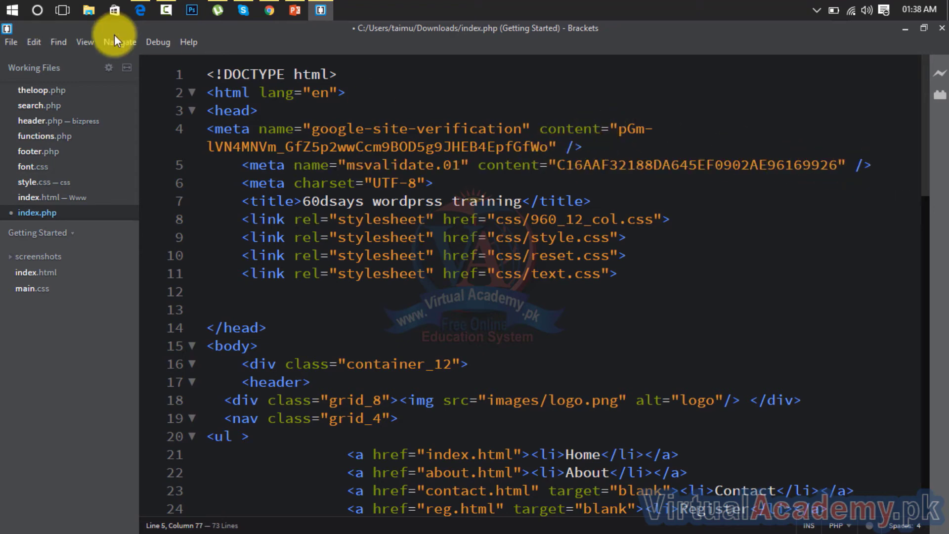
click(14, 42)
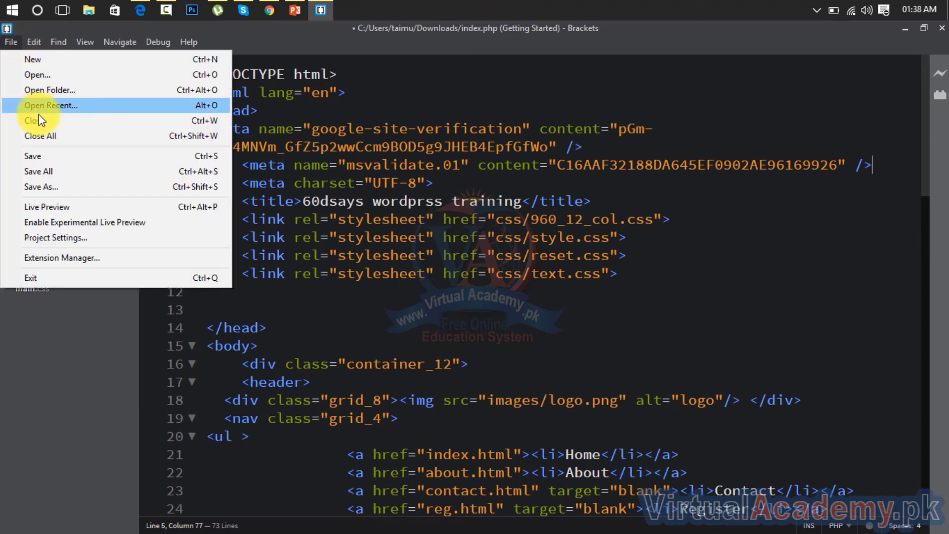
click(48, 157)
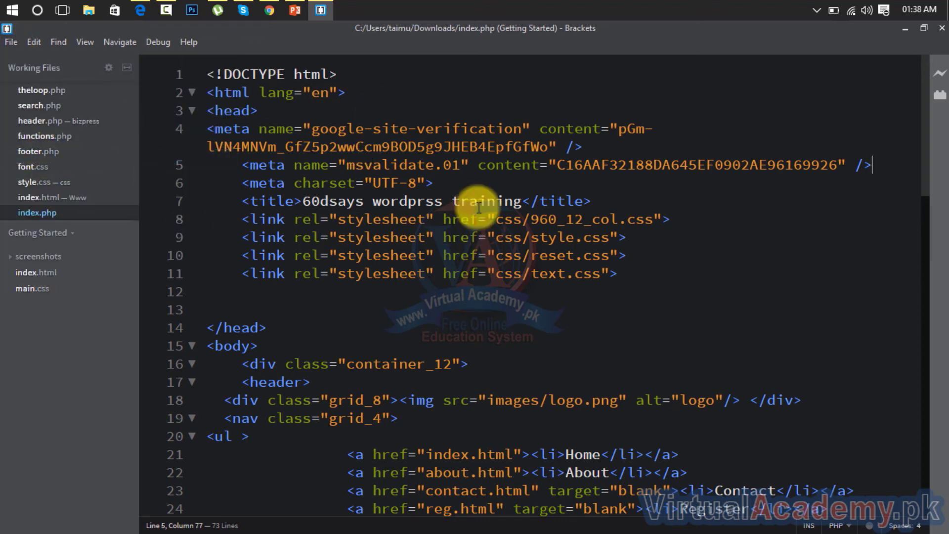
Step: Close Brackets and upload the edited index.php from Downloads into public_html
click(942, 29)
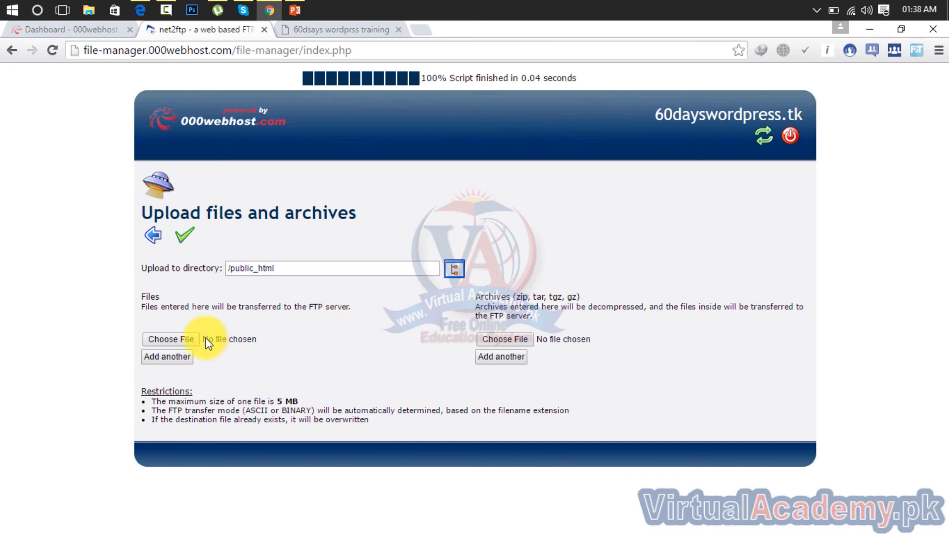
click(186, 339)
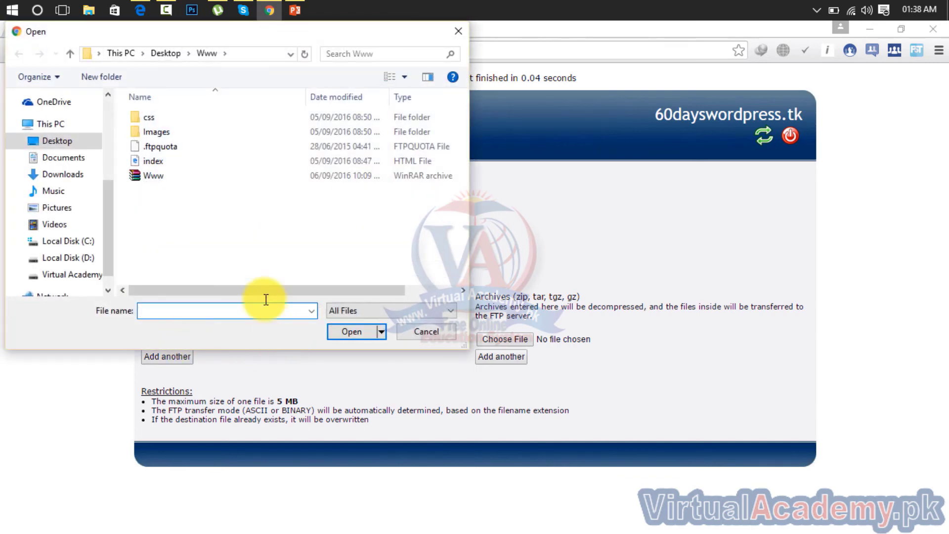
click(52, 139)
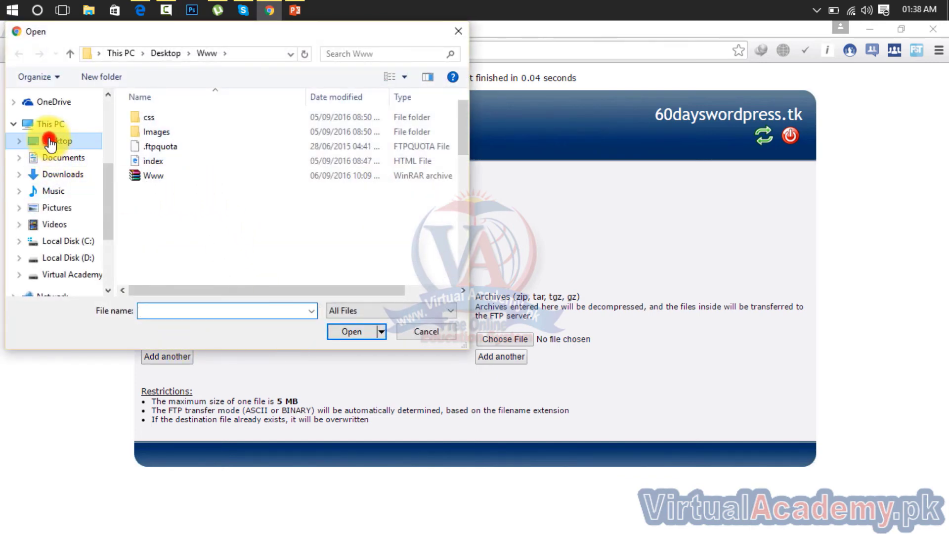
click(60, 159)
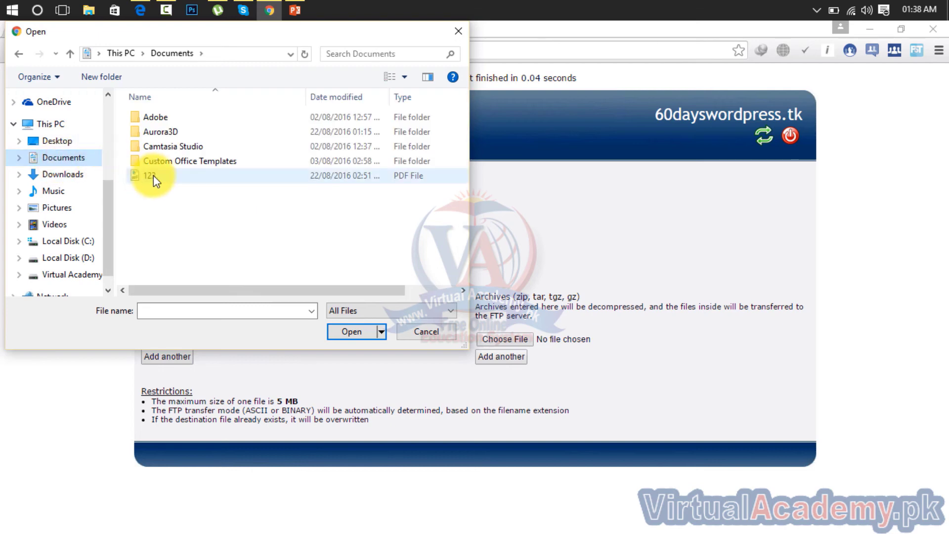
click(91, 173)
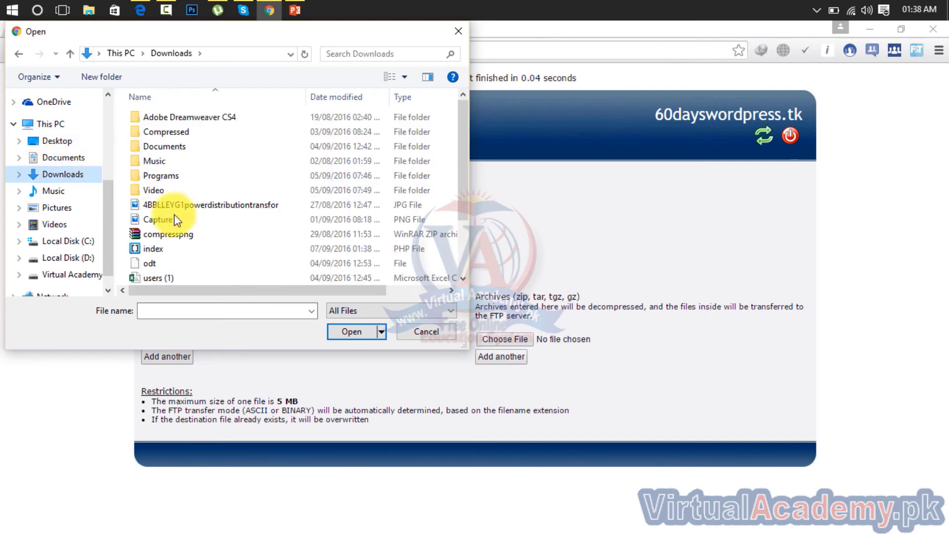
click(195, 248)
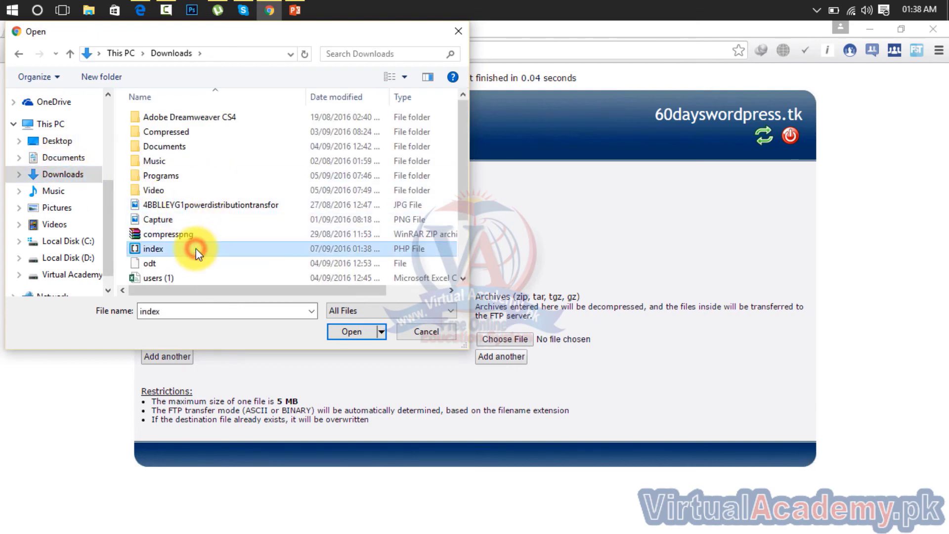
click(341, 331)
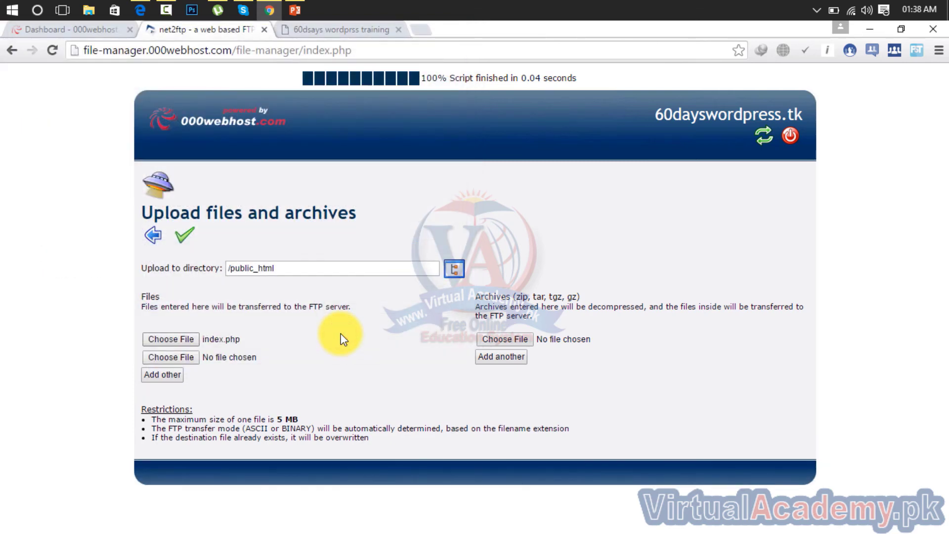
click(180, 241)
click(141, 10)
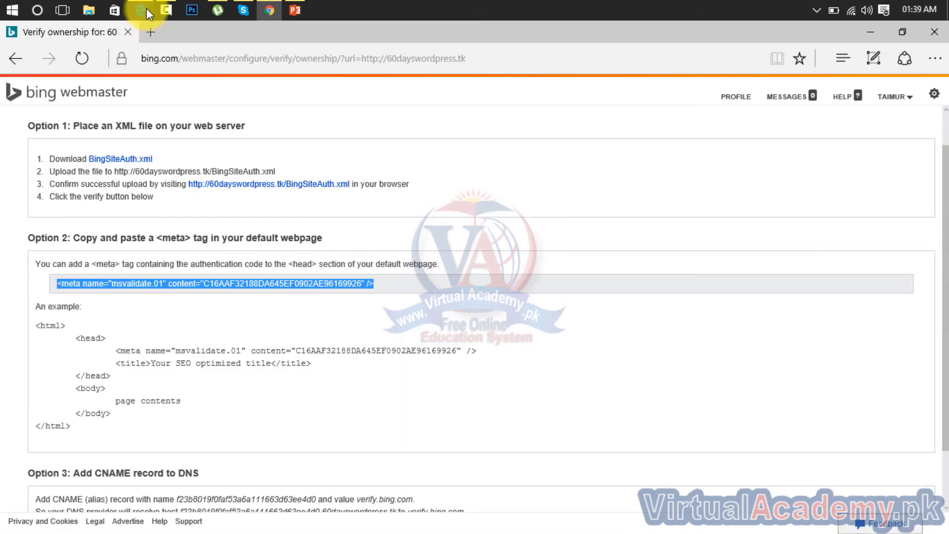
Step: Verify ownership of 60dayswordpress.tk, then return to My Sites to see it beside virtualacademy.pk
drag(945, 192, 946, 392)
click(57, 494)
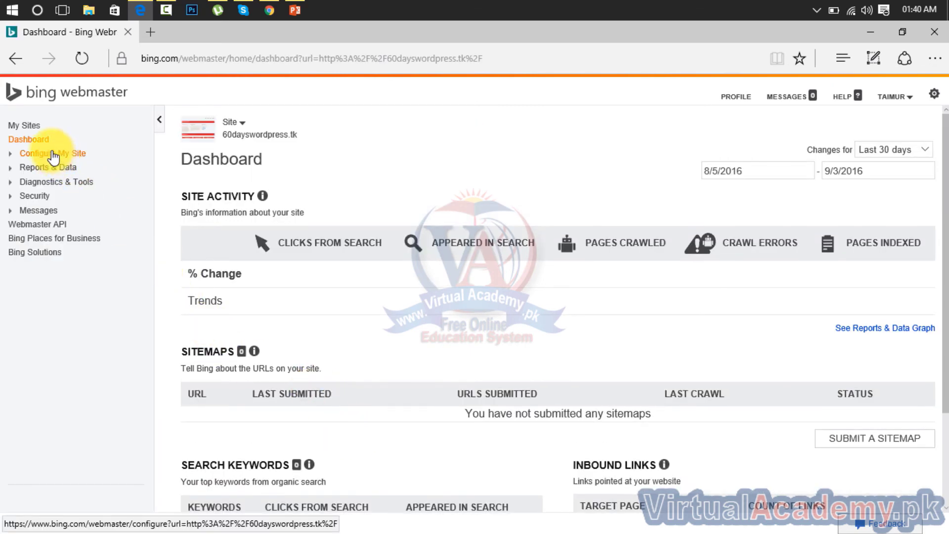
click(23, 126)
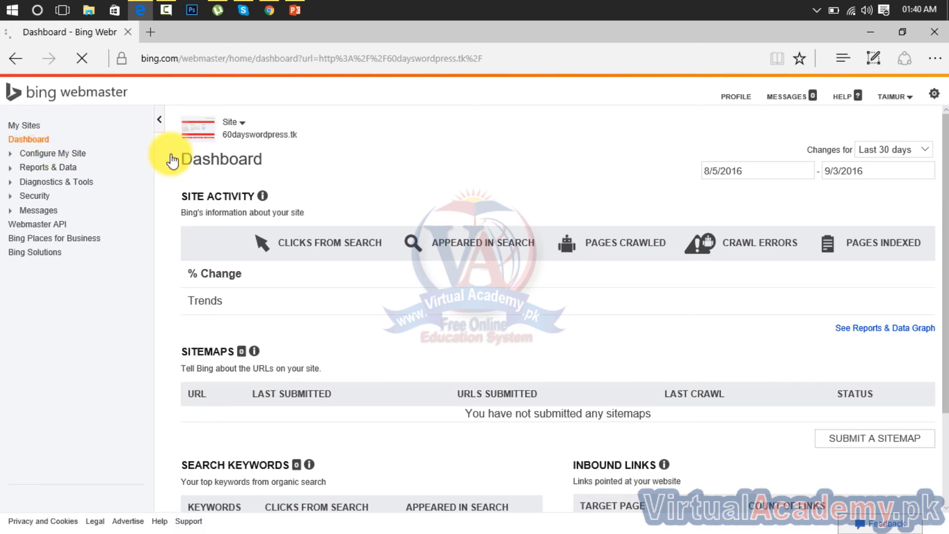